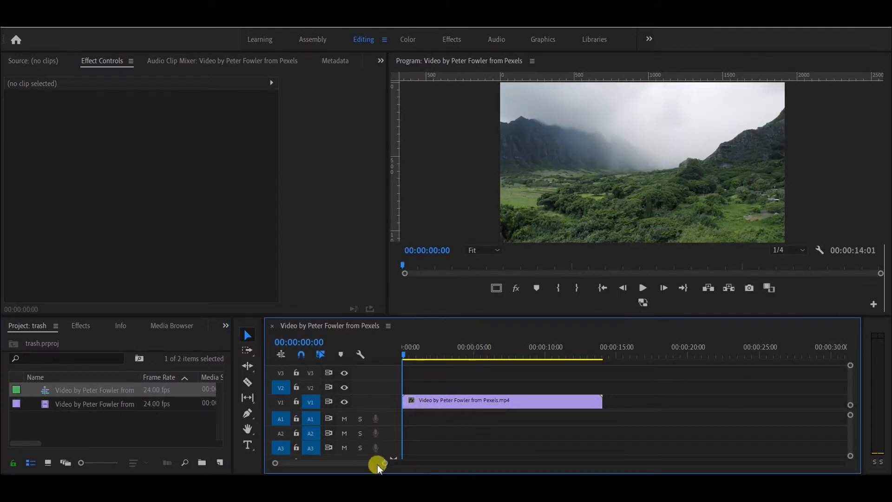
- Zoom in on the sequence timeline and play from 00:00:01:07 to examine how the timeline scrolls during playback
mouse_move(386, 464)
left_mouse_down()
mouse_move(502, 467)
mouse_move(386, 462)
mouse_move(403, 466)
left_mouse_up()
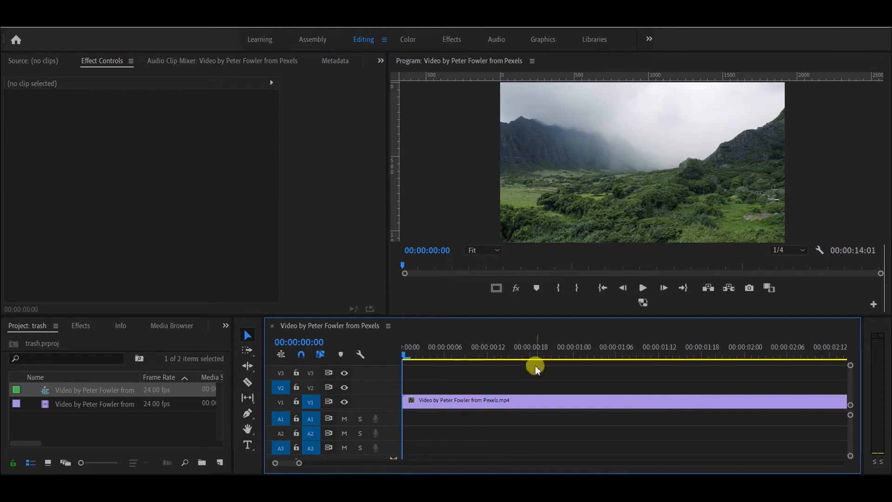
left_click(623, 348)
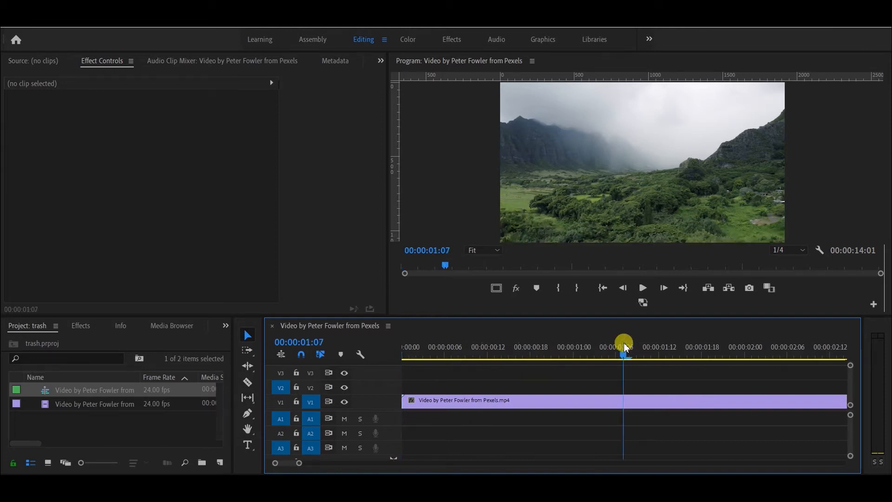
key("space")
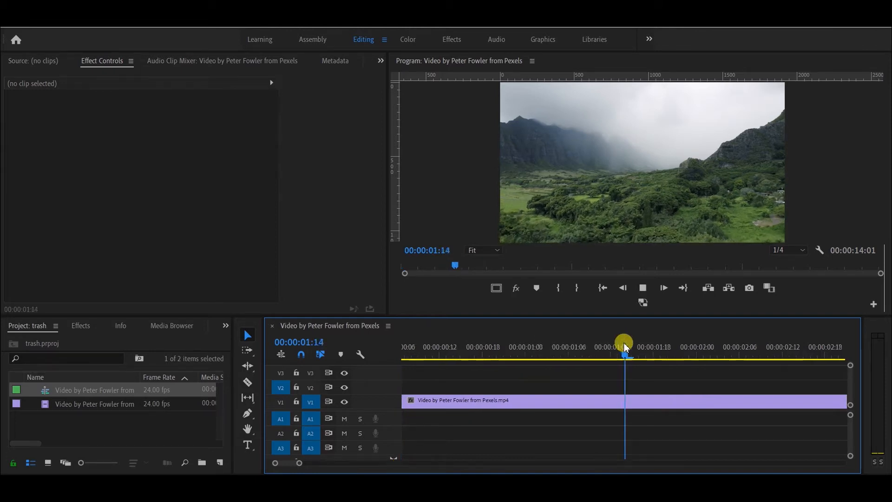
key("space")
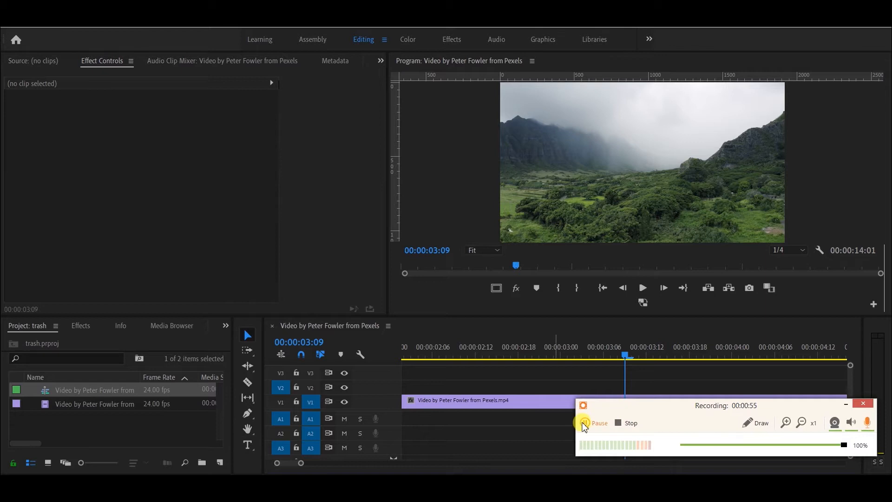
left_click(574, 458)
left_click(573, 458)
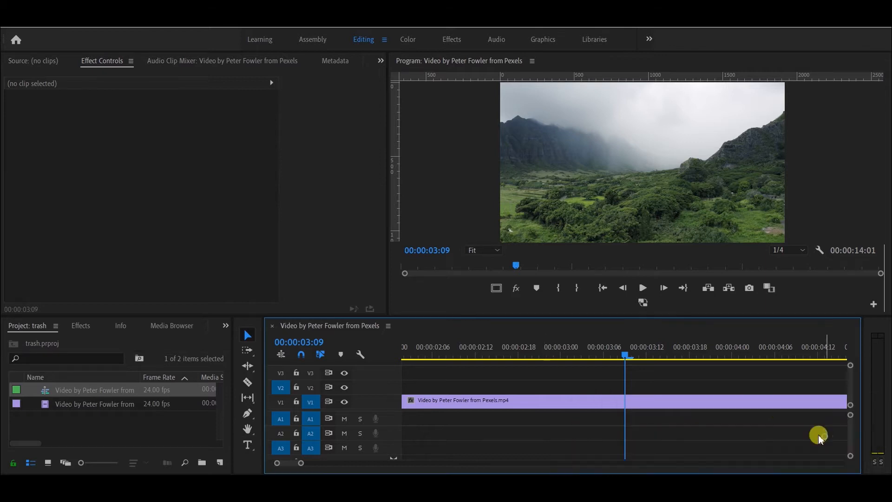
- Play the sequence from 00:00:03:03 to its end, and return the playhead to 00:00:02:19 with the whole clip in view
left_click_drag(595, 351, 587, 354)
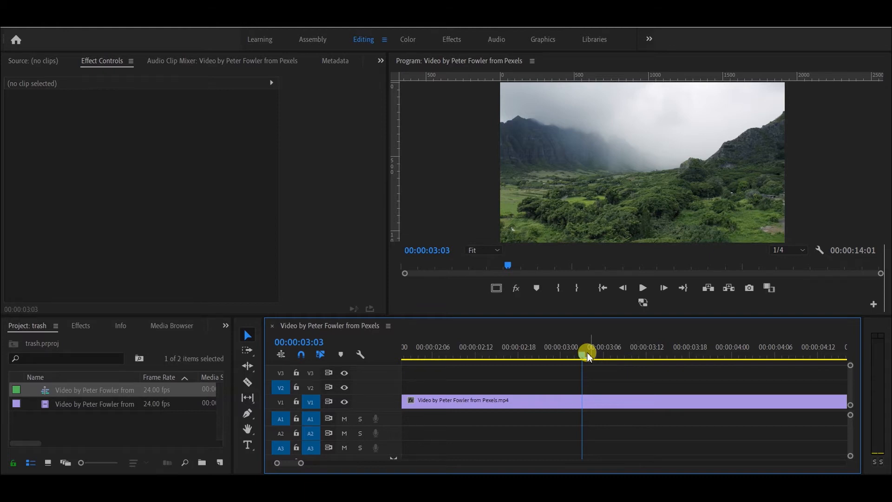
key("space")
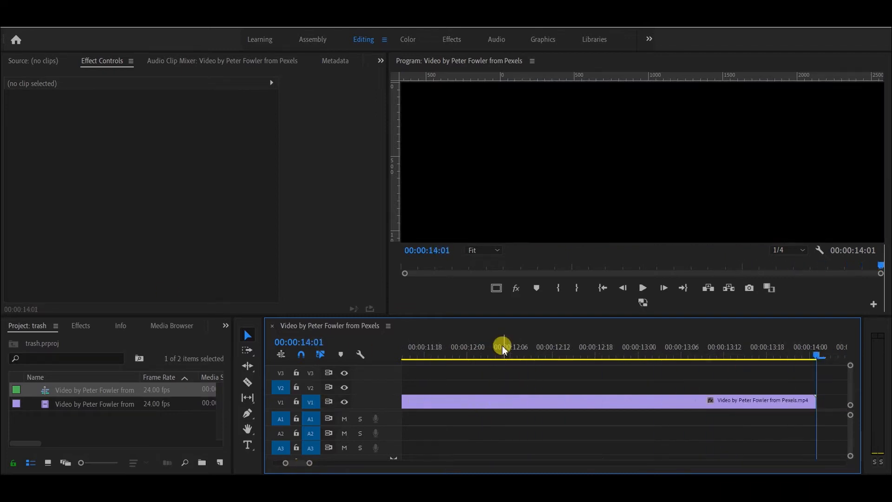
left_click_drag(310, 462, 383, 463)
left_click_drag(461, 349, 443, 348)
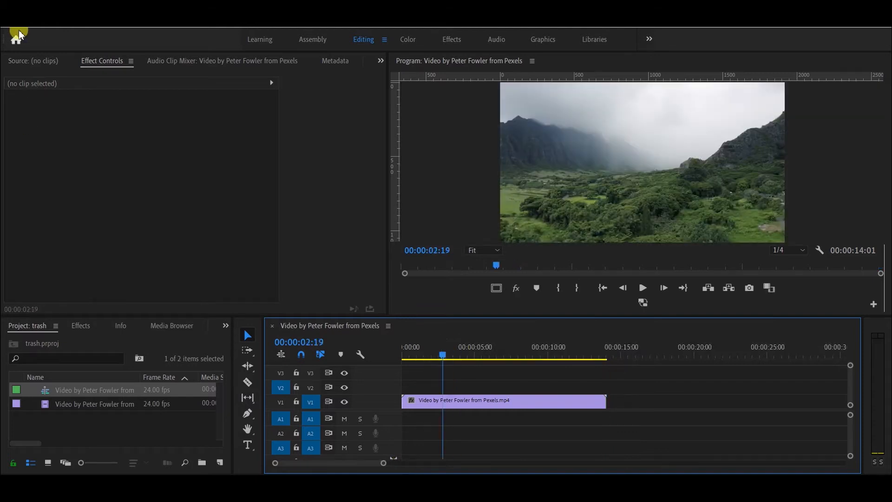
- Set Timeline Playback Auto-Scrolling to Smooth Scroll in the Timeline preferences
left_click(24, 20)
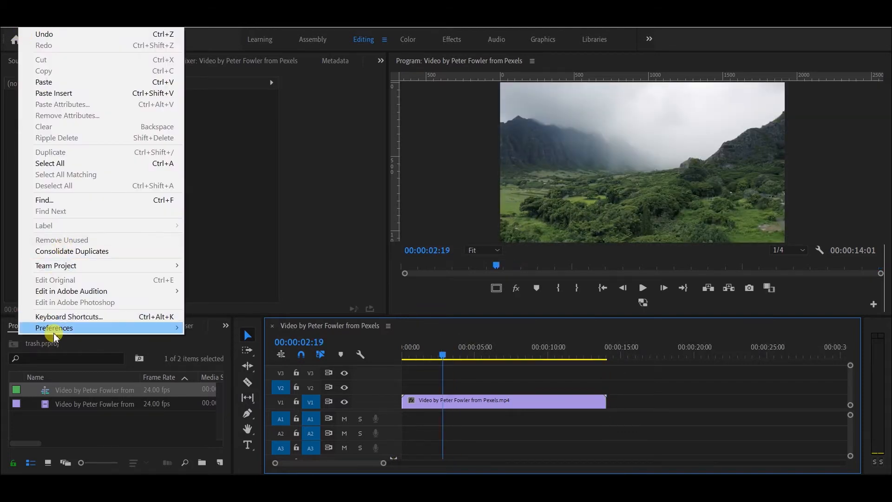
mouse_move(54, 333)
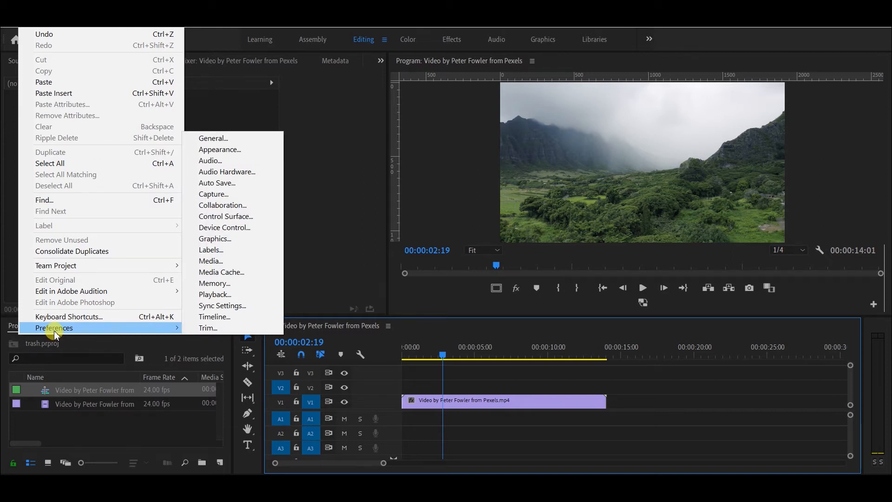
left_click(207, 318)
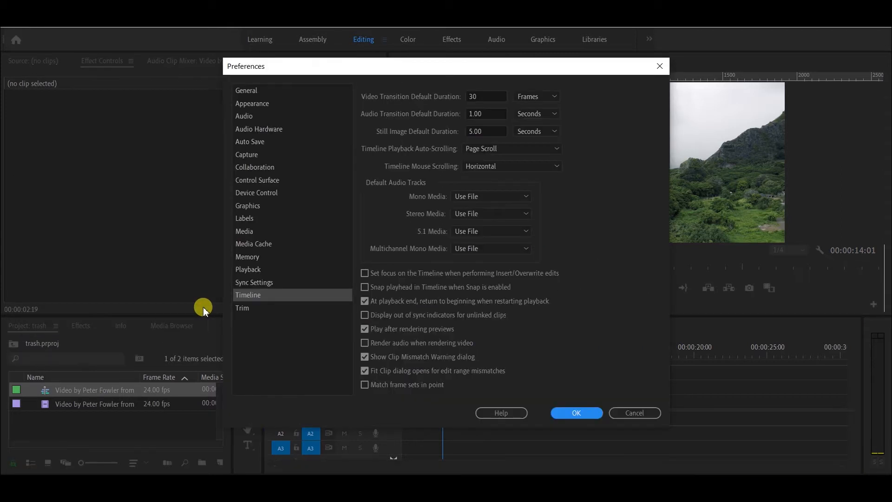
left_click(478, 153)
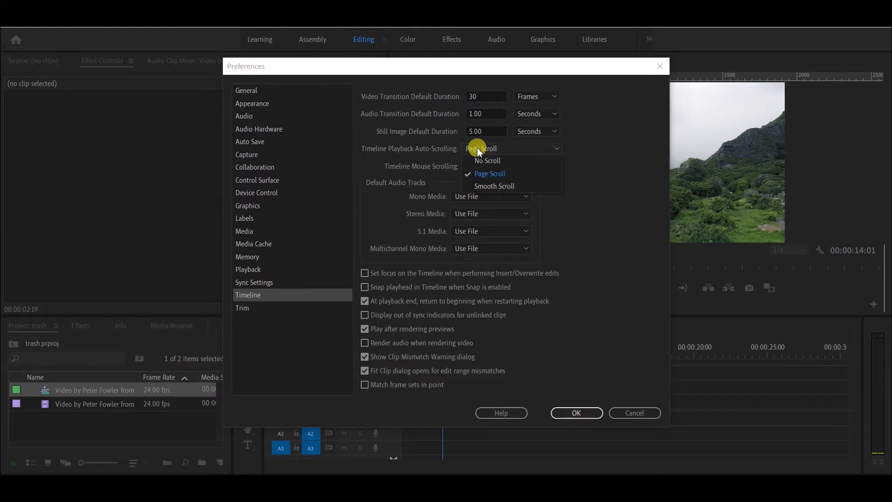
left_click(478, 186)
left_click(571, 413)
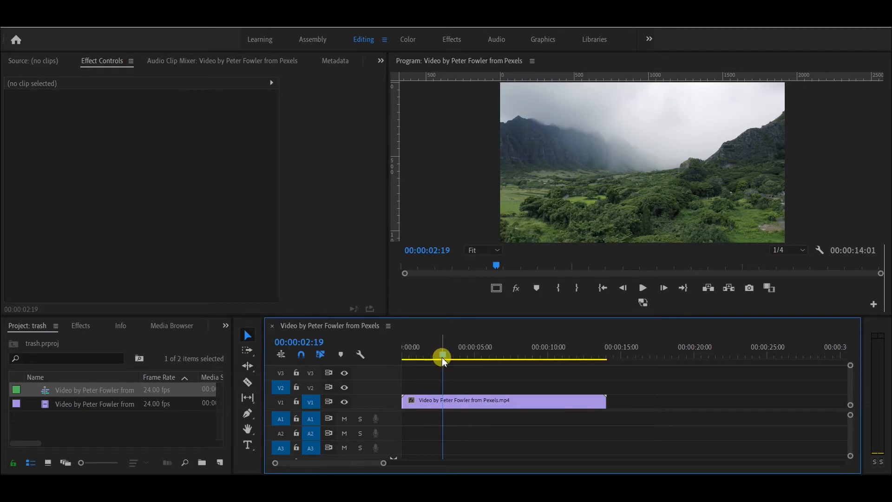
- Play the zoomed-in sequence from 00:00:02:10 to its end to check the smooth scrolling
scroll(400, 459, "up", 10)
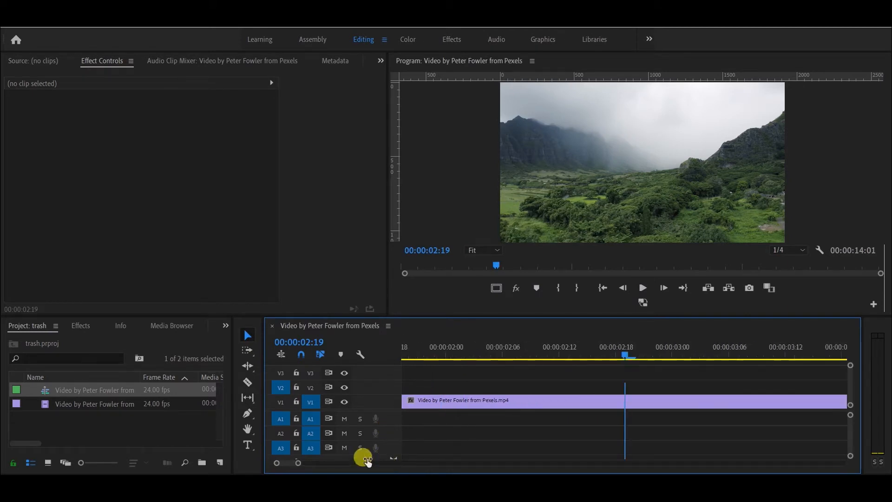
left_click_drag(573, 350, 403, 353)
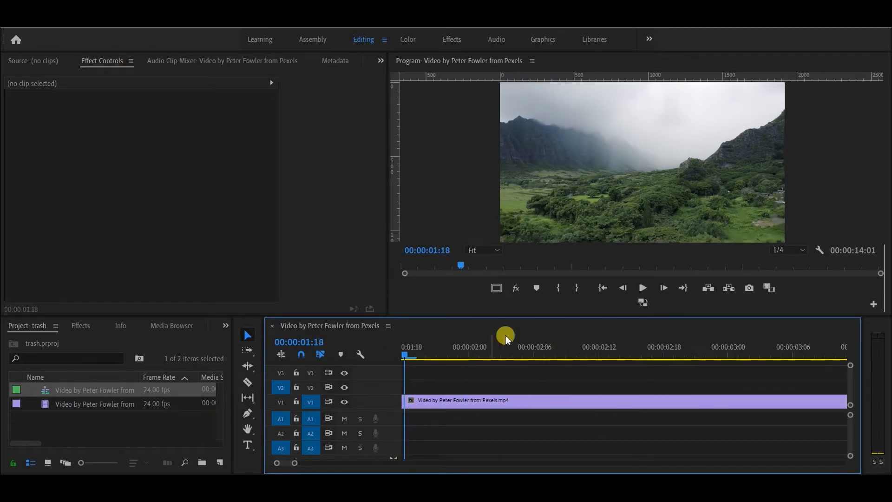
left_click_drag(620, 360, 577, 351)
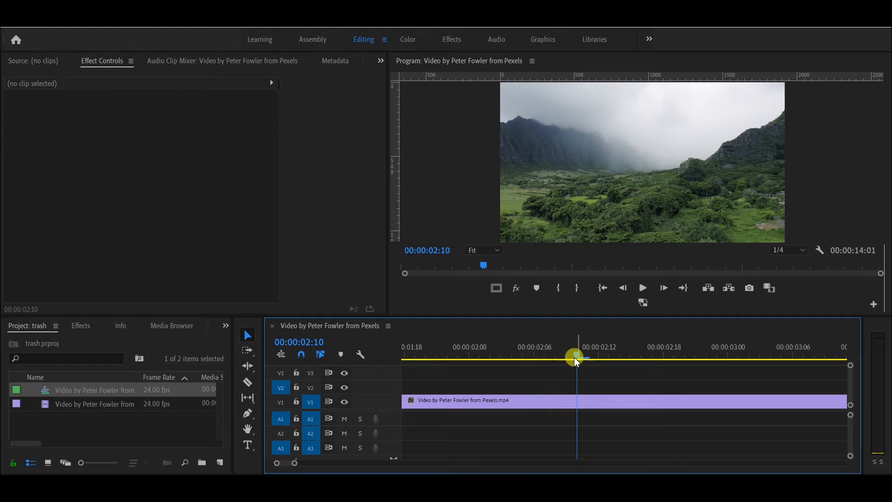
left_click(643, 288)
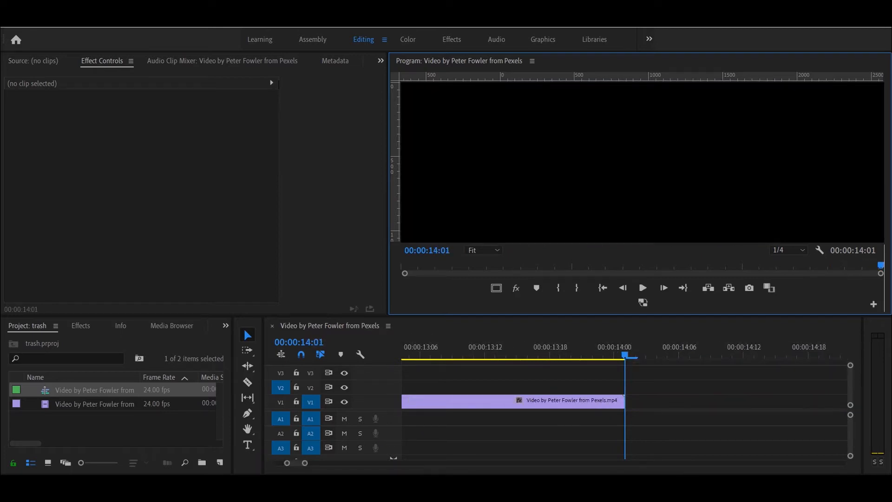
mouse_move(613, 470)
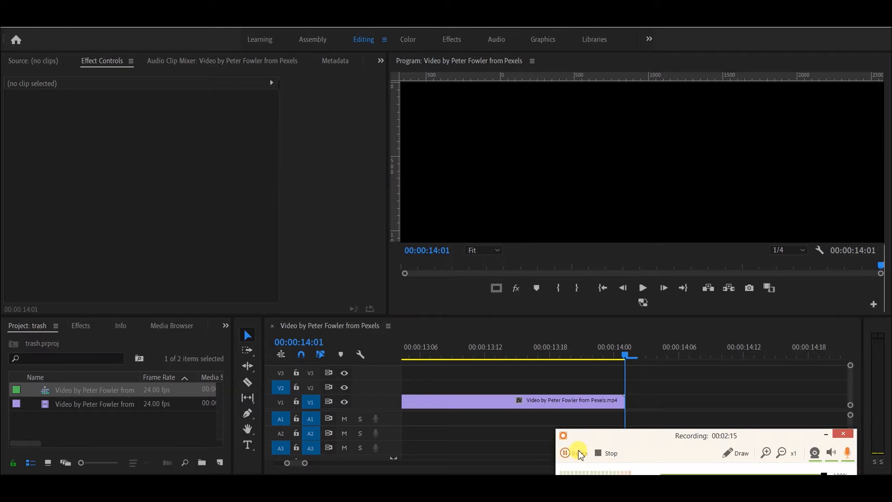
left_click(600, 453)
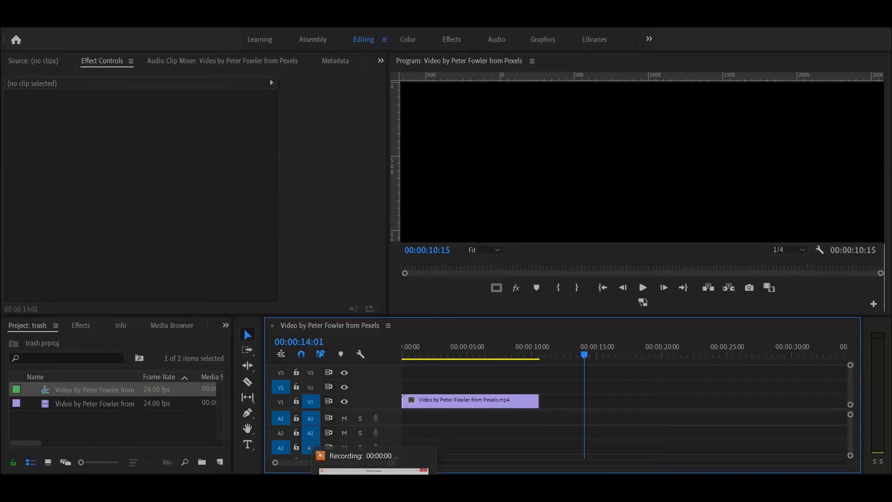
left_click(866, 450)
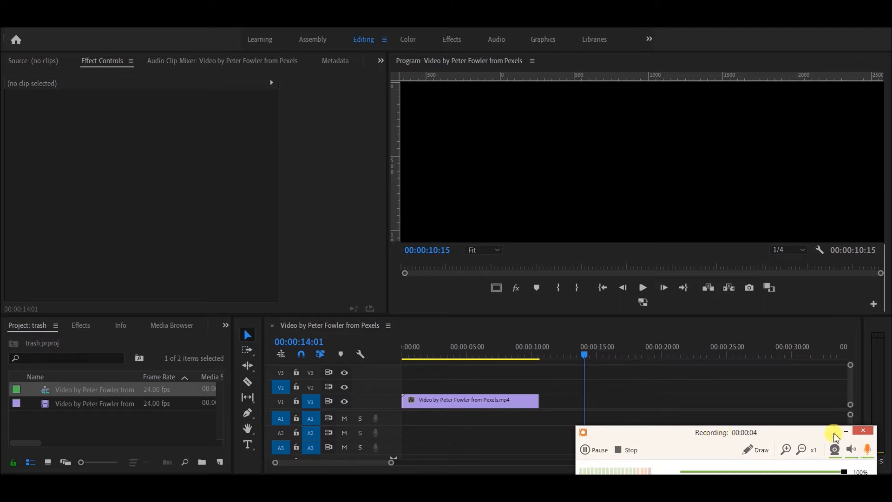
left_click(845, 431)
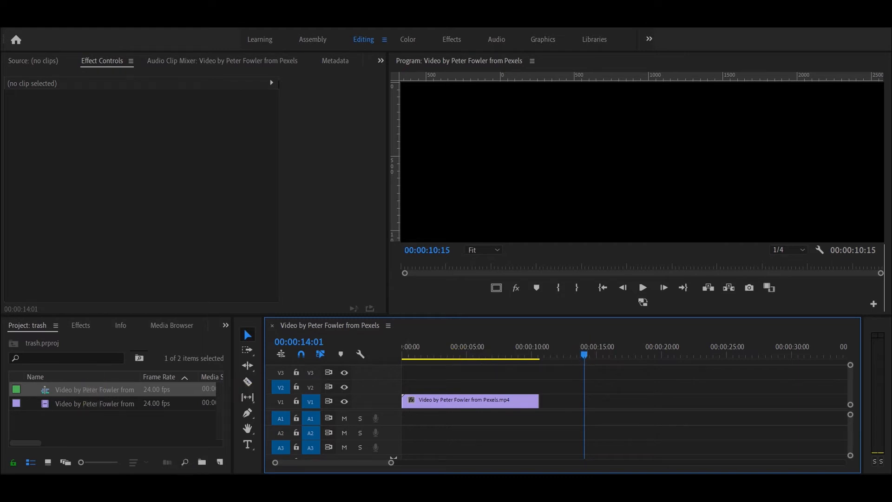
- Import the Relaxing_Guru night-sky video and the neighbouring Pexels river video from the "other" folder into the project
key("alt+Tab")
left_click_drag(517, 344, 575, 279)
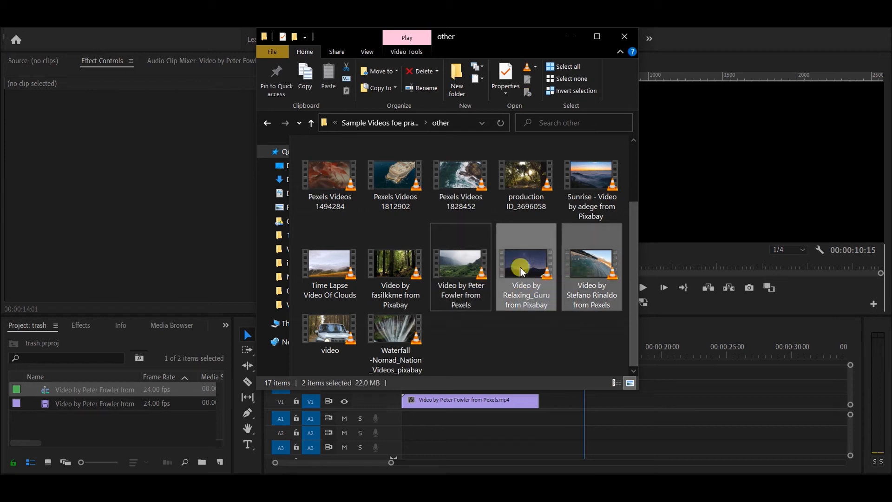
left_click_drag(521, 267, 110, 421)
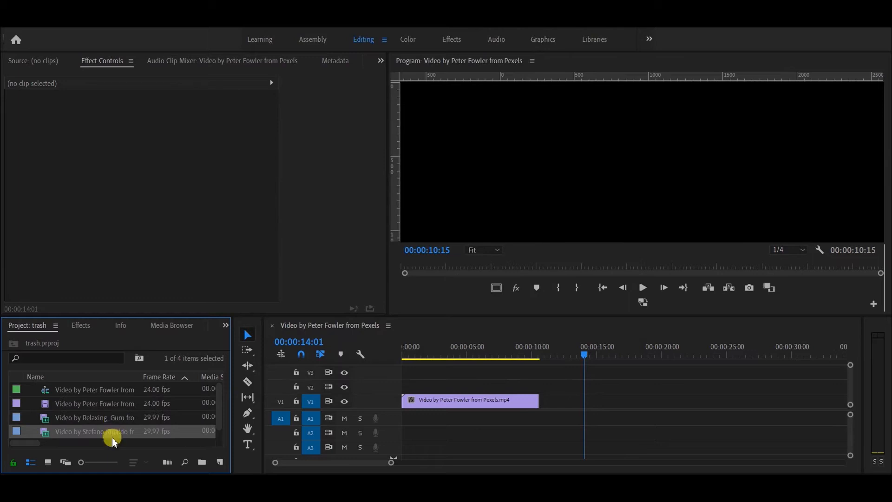
- Place both imported clips after the existing clip on V1 and ripple-trim the end of the river clip to about 14 seconds
key("shift+Up")
left_click_drag(113, 438, 543, 410)
left_click_drag(383, 462, 449, 462)
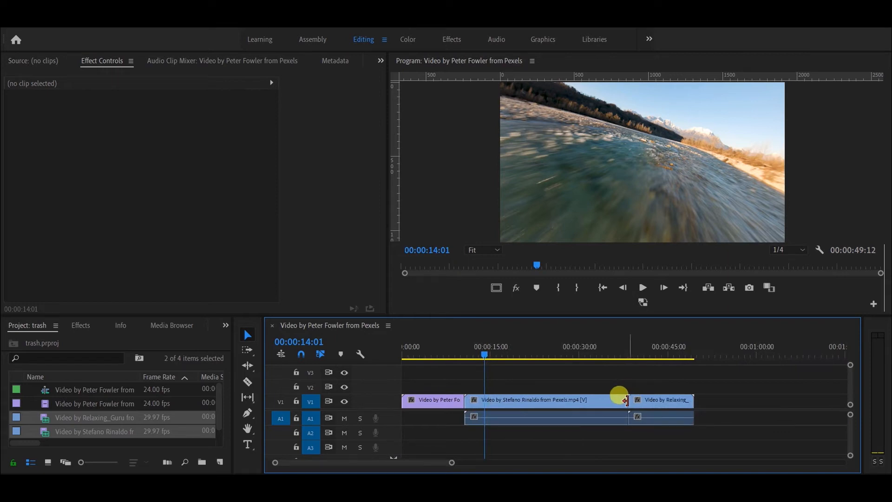
left_click_drag(625, 400, 567, 409)
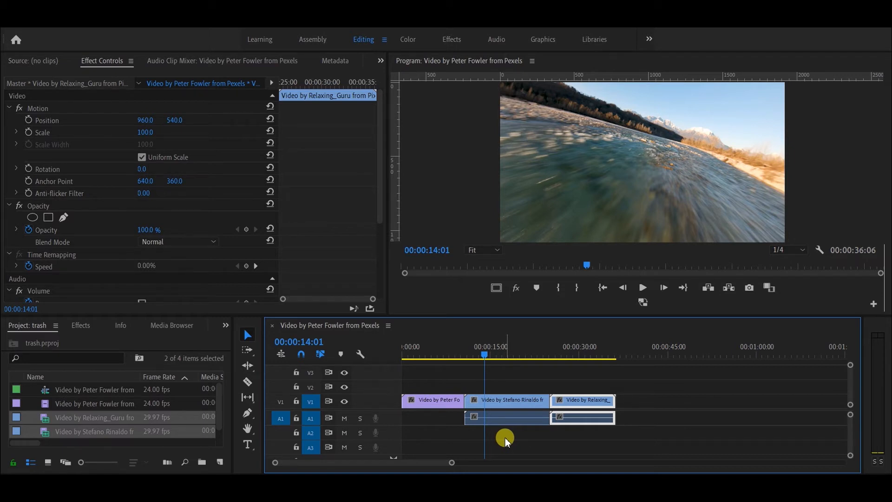
- Duplicate only the video part of the river clip on V1, starting at about 00:00:39 after a small gap
left_click(510, 403)
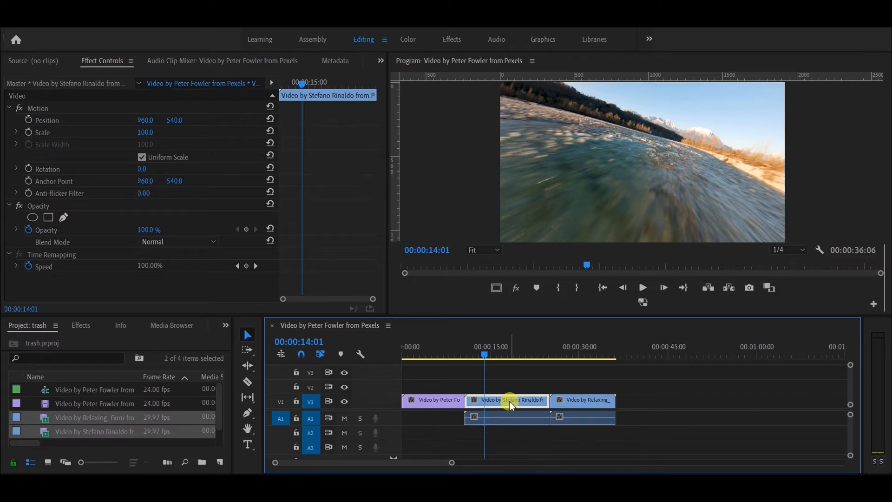
left_click_drag(510, 404, 675, 408)
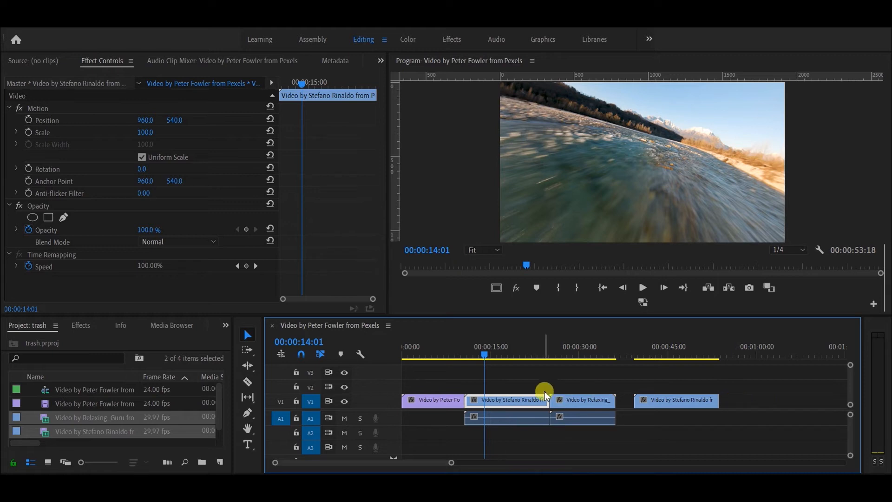
- Copy the original river clip's video, paste it on V1 at 00:00:57:04, and remove the pasted copy
right_click(530, 398)
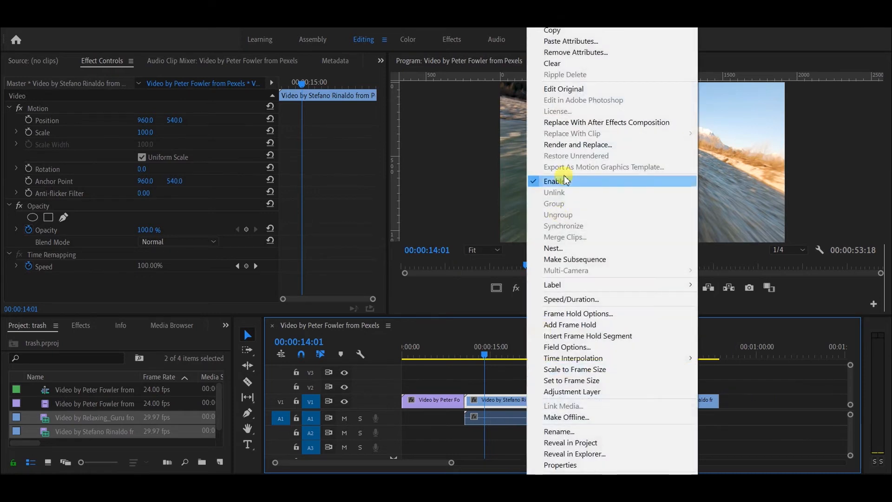
left_click(552, 32)
left_click(740, 347)
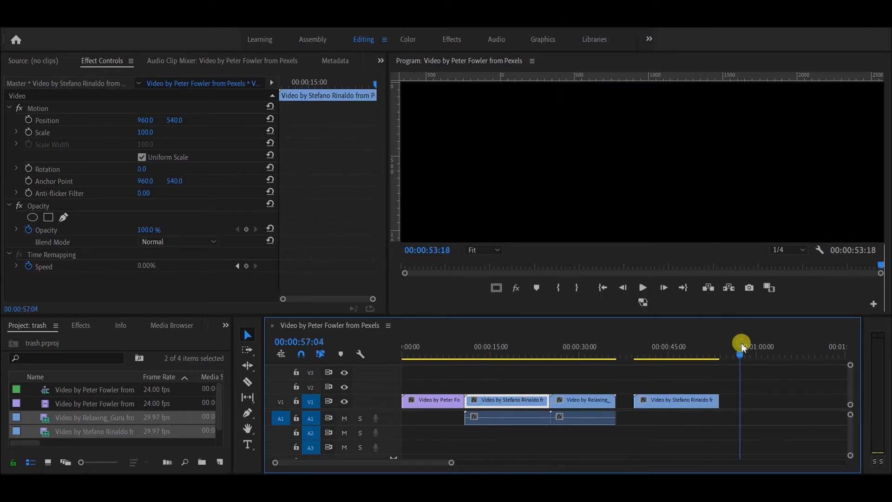
right_click(740, 346)
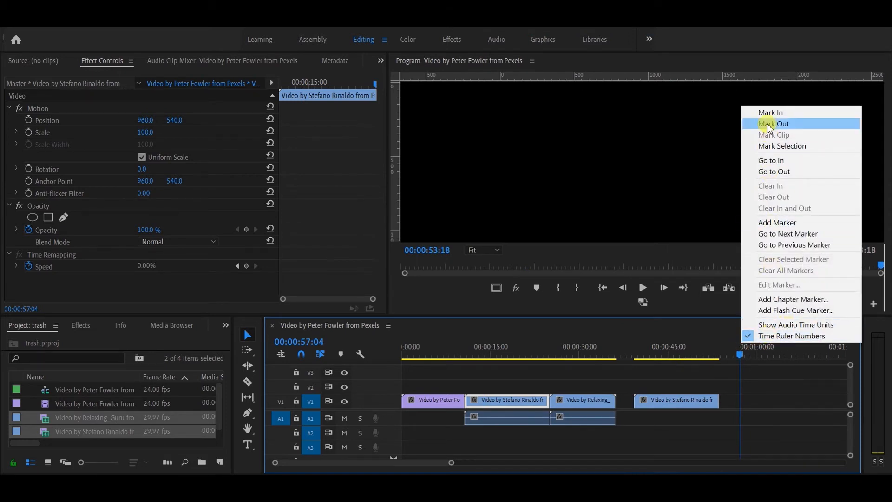
left_click(741, 405)
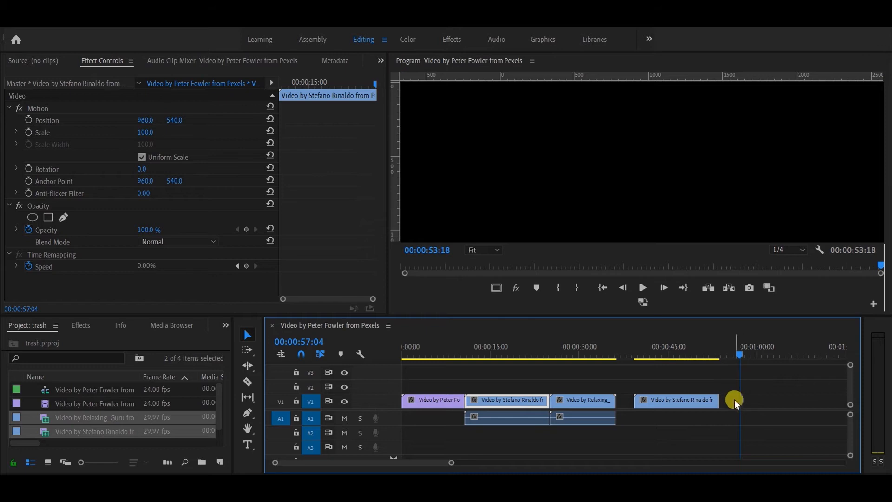
key("ctrl+v")
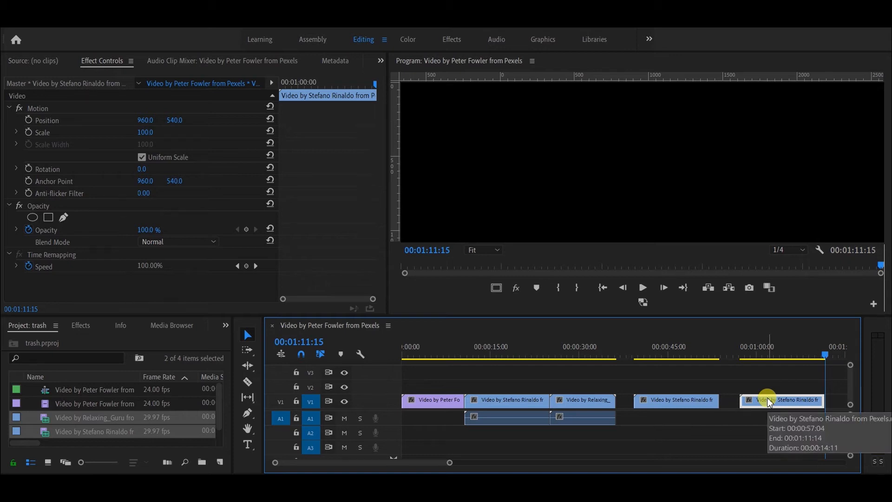
key("Delete")
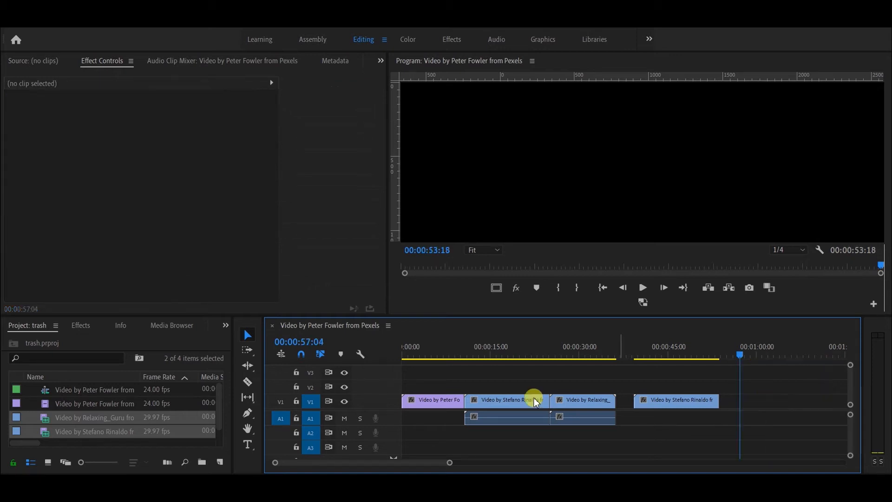
- Duplicate the night-sky clip with its audio directly after the duplicated river clip
left_click(584, 409)
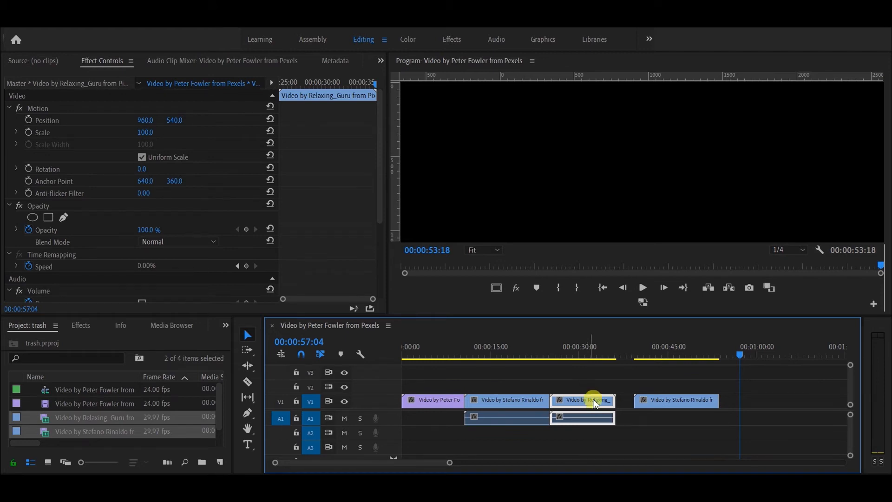
left_click_drag(593, 408, 763, 410)
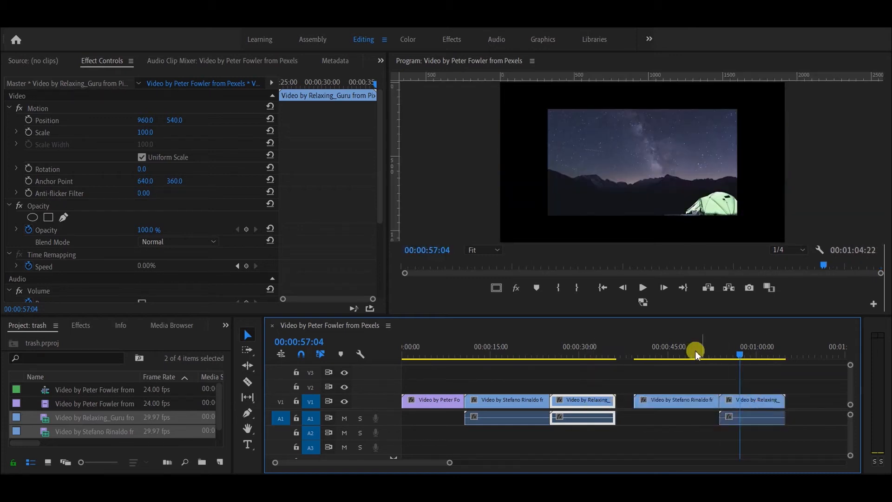
- Close the gap before the duplicated river and night-sky clips and return the playhead to the start of the sequence
left_click(761, 402)
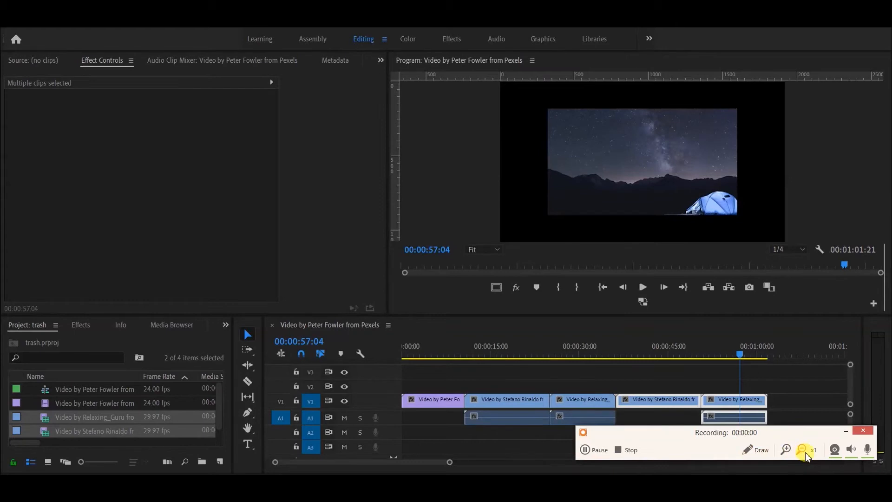
left_click(844, 431)
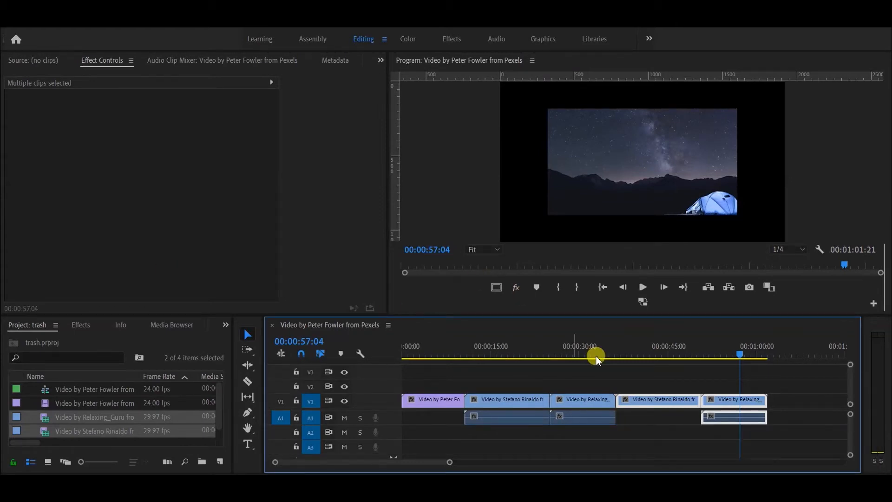
key("Home")
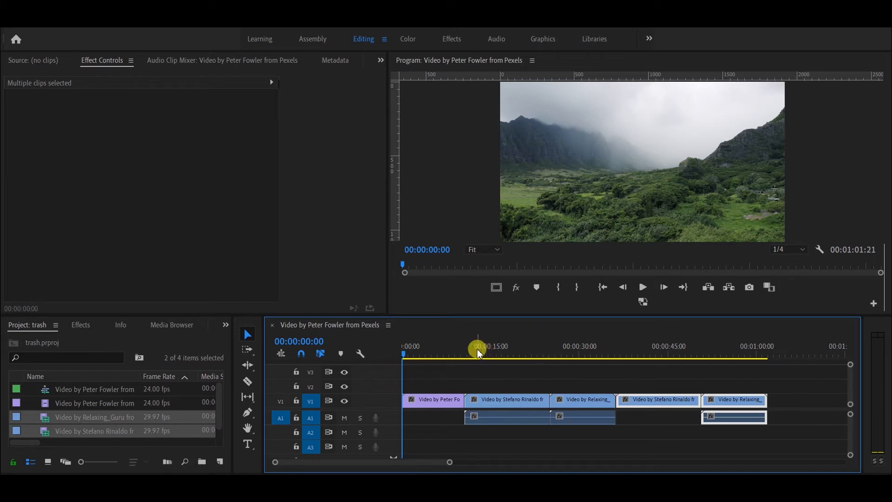
- Select every clip after the first one, move them about 4.5 seconds later, and shift them back against the first clip
left_click_drag(473, 380, 742, 424)
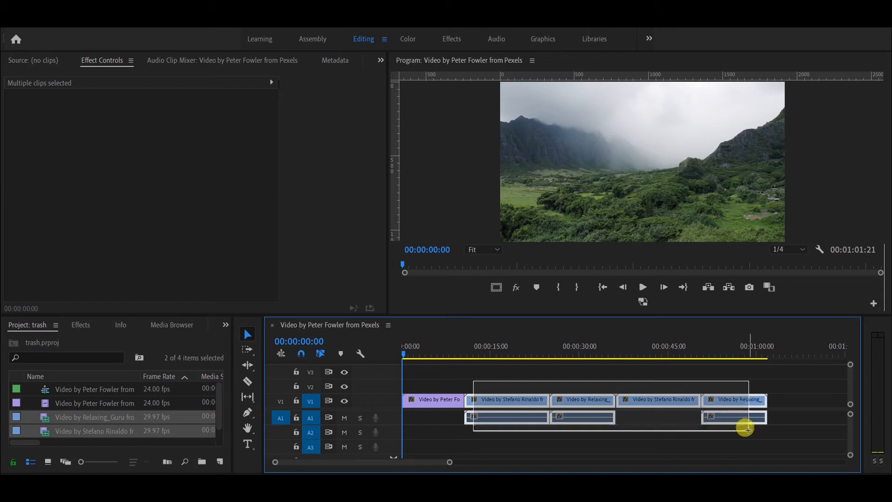
left_click_drag(506, 414, 527, 425)
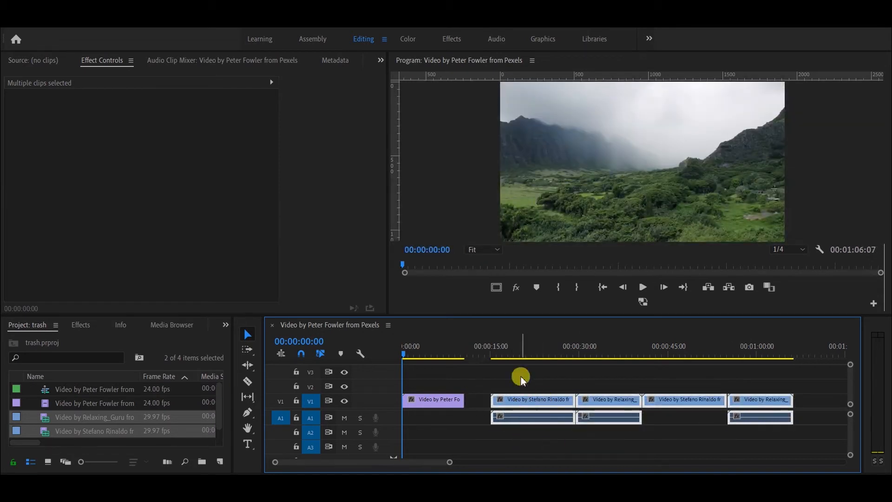
left_click_drag(525, 375, 752, 446)
left_click_drag(513, 419, 493, 415)
left_click_drag(516, 382, 719, 444)
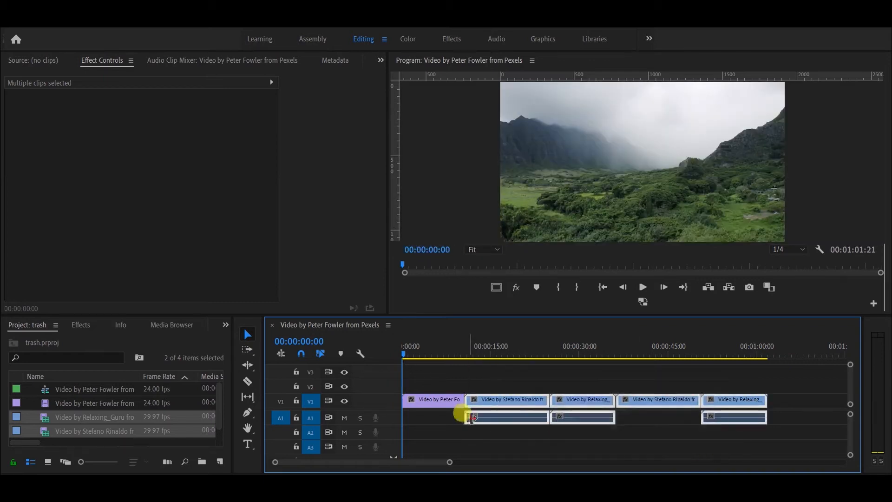
left_click_drag(464, 416, 485, 420)
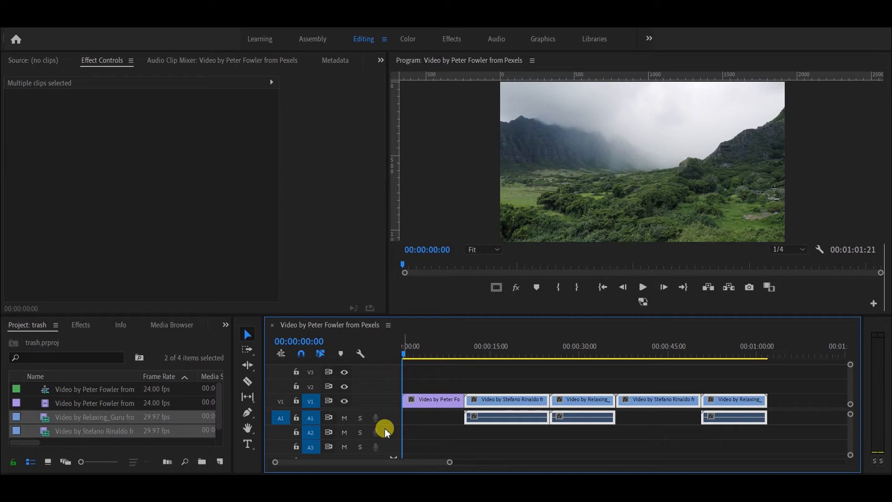
- Move all clips after the first one about 5.5 seconds later with the Track Select Forward tool and undo the move
key("a")
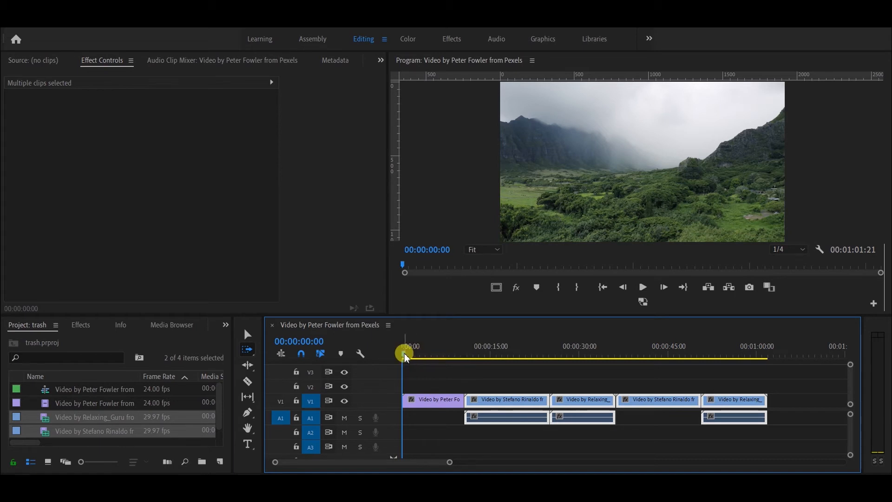
left_click(431, 354)
left_click_drag(432, 354, 511, 402)
left_click(469, 383)
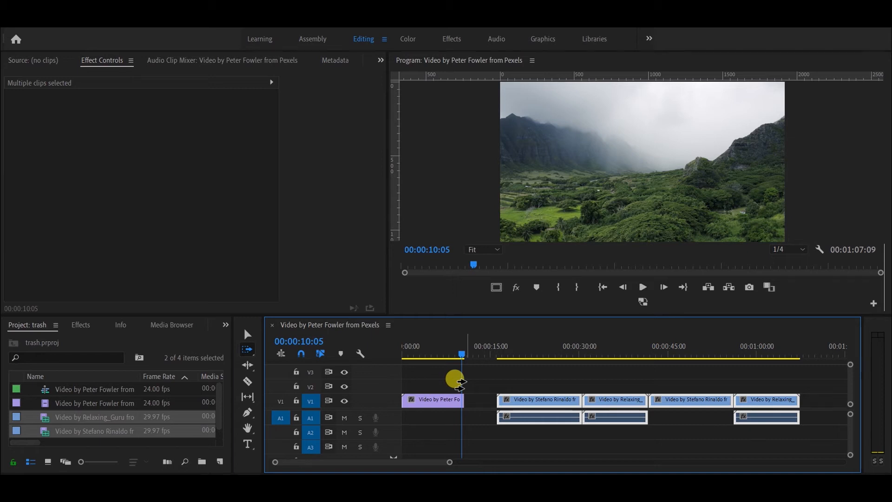
key("ctrl+z")
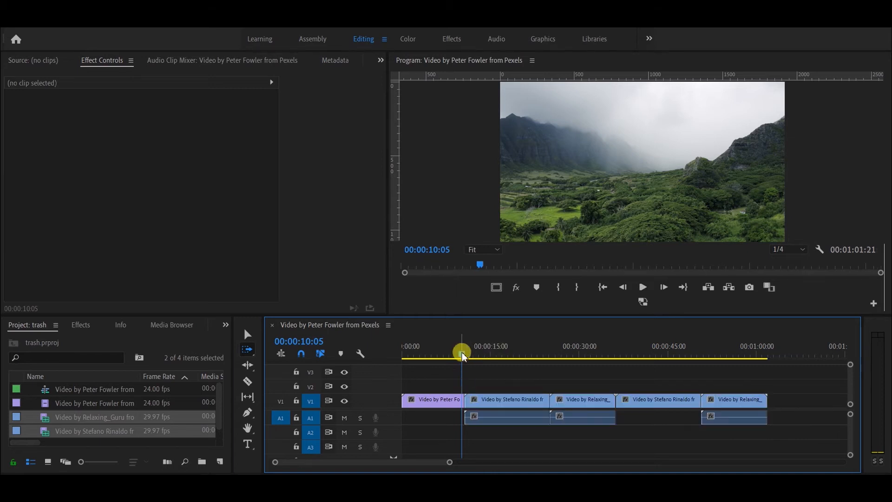
- Move the first night-sky clip and everything after it about 9 seconds later with the Track Select Forward tool
left_click_drag(461, 352, 539, 356)
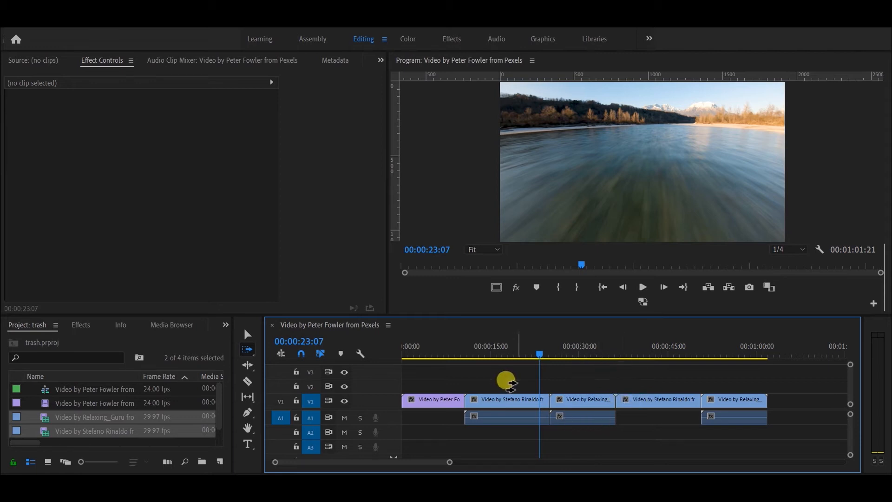
left_click(559, 378)
left_click_drag(563, 398, 613, 400)
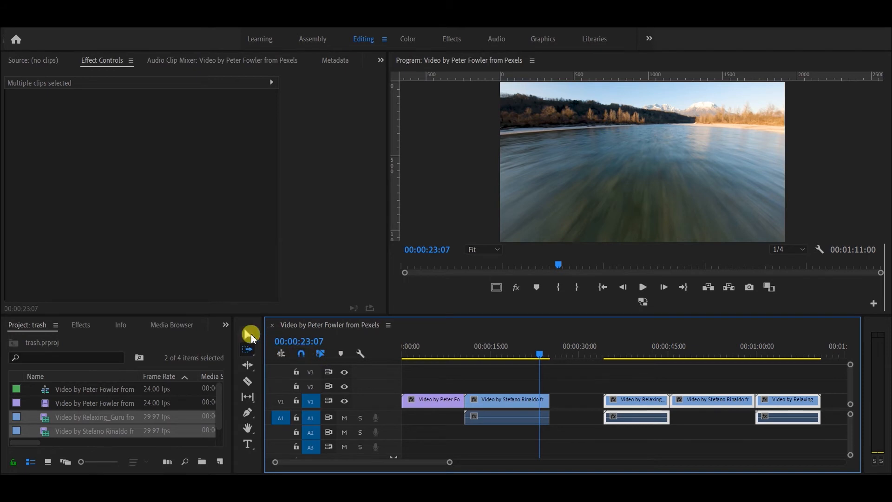
- Select the first two clips, move them about 4 seconds later, and place the playhead at 00:00:30:15
left_click(249, 334)
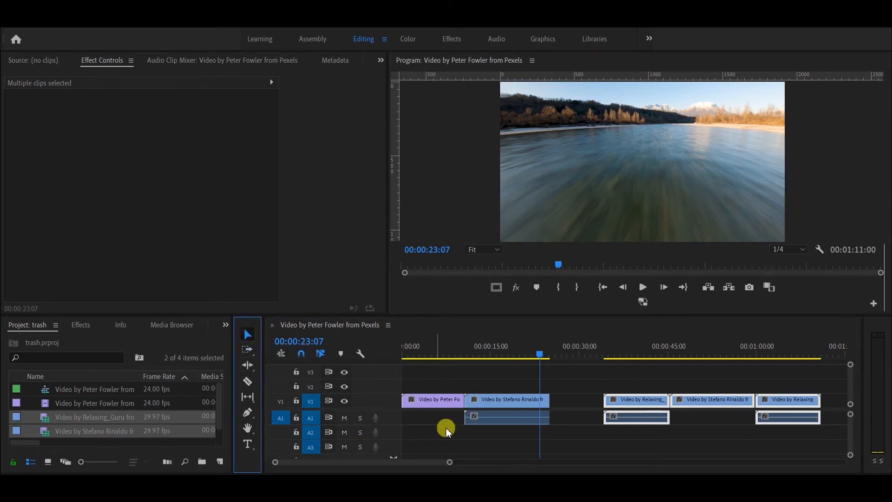
left_click_drag(438, 427, 532, 415)
left_click_drag(551, 358, 582, 358)
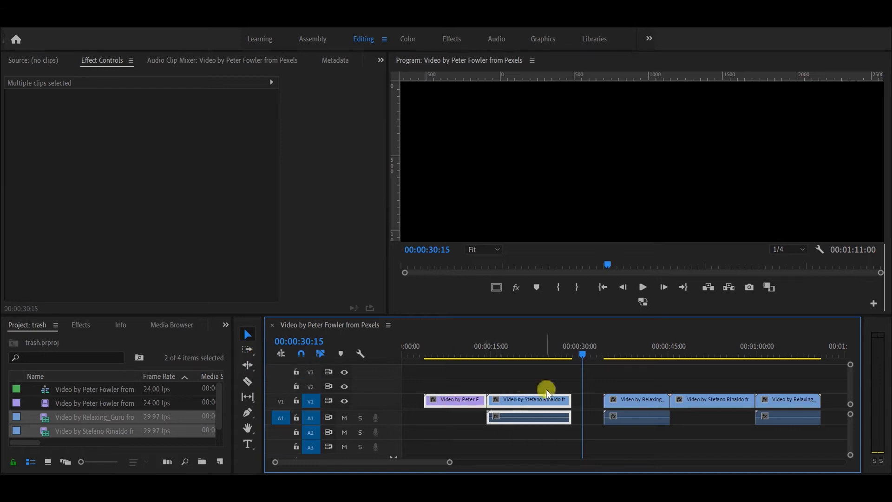
- Select the first river clip and all clips after it with the Track Select Forward tool
key("a")
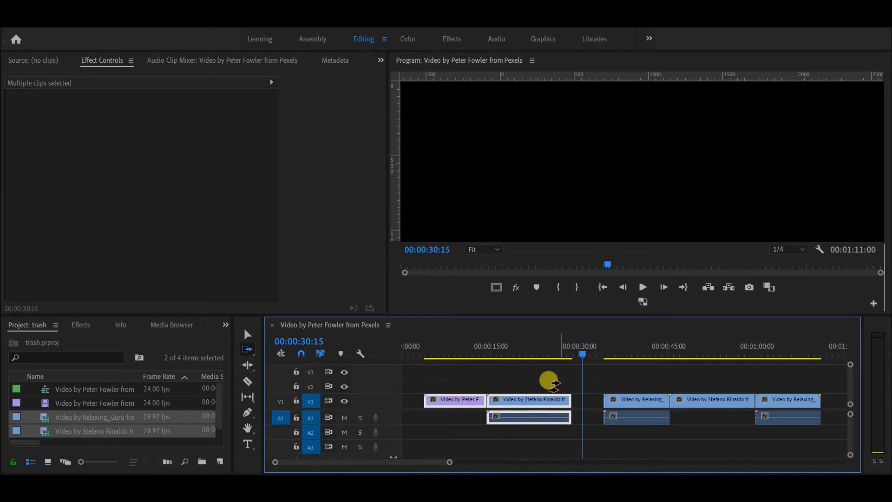
left_click_drag(511, 398, 528, 403)
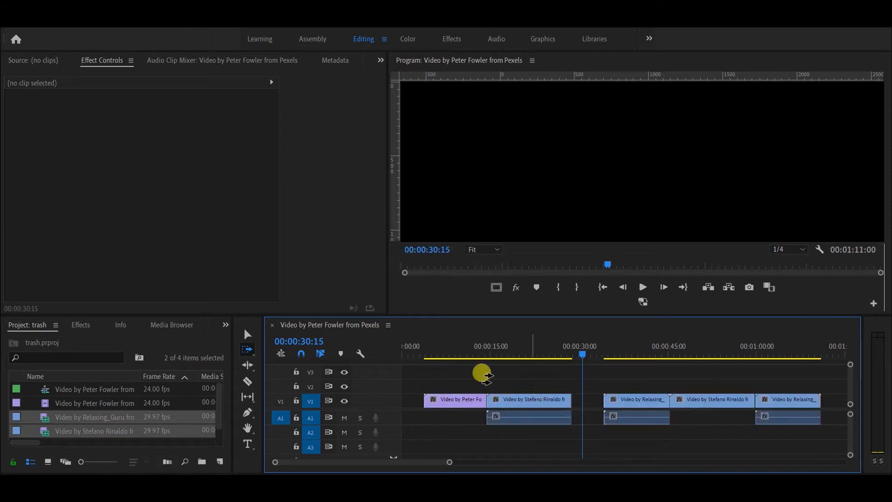
left_click(246, 342)
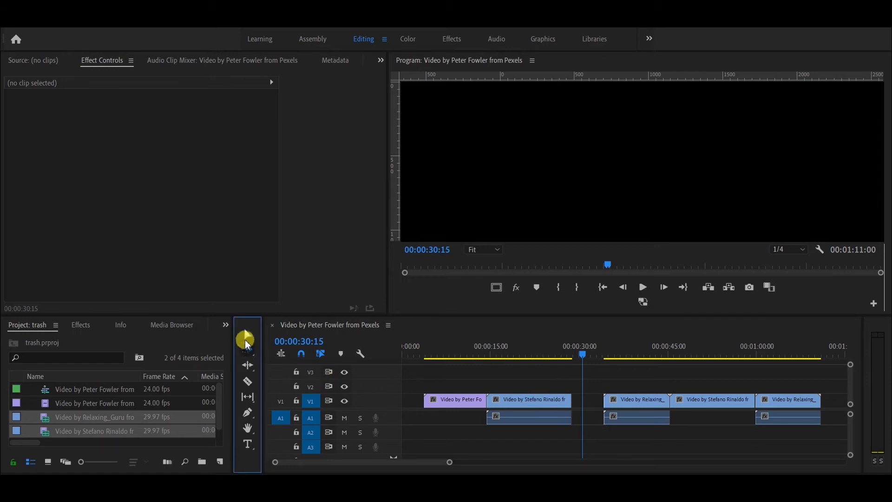
left_click(580, 374)
left_click(562, 374)
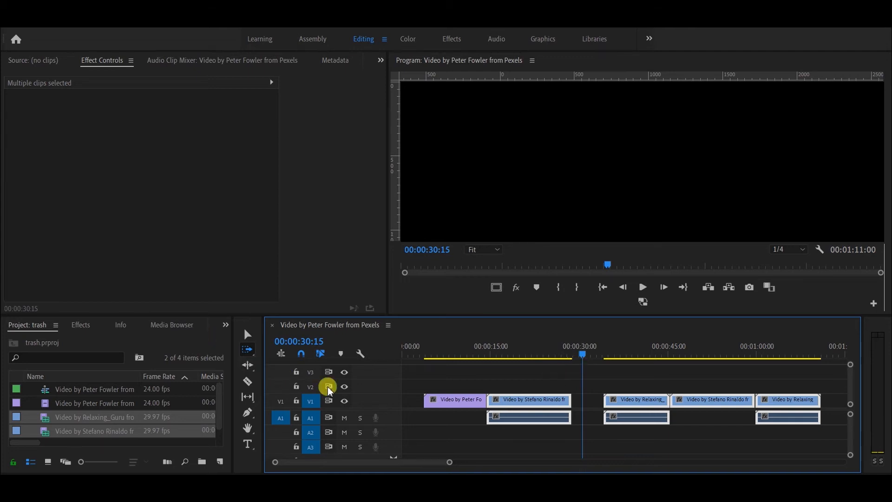
mouse_move(374, 493)
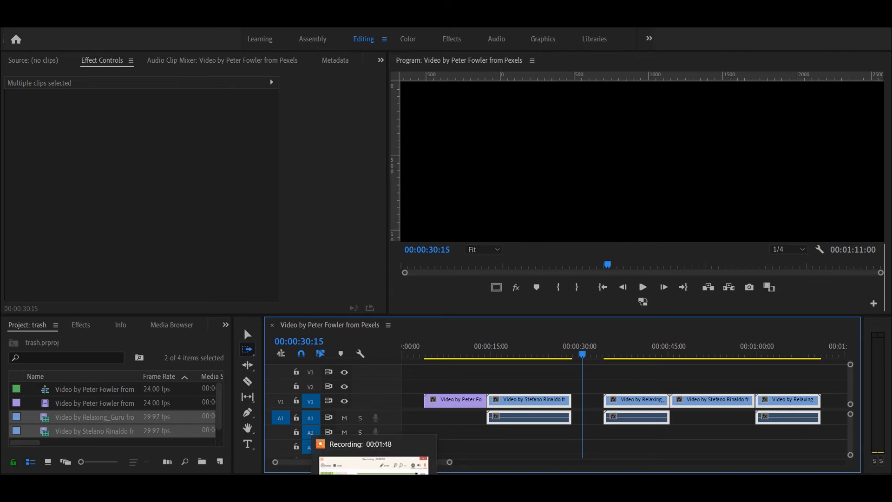
left_click(374, 465)
left_click_drag(725, 433, 530, 227)
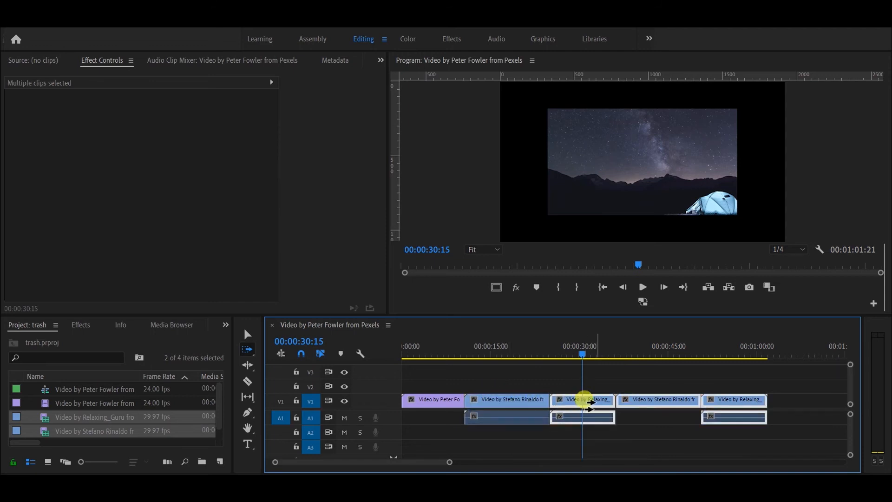
- Try moving the first river clip to 00:00:30:15 over the following clips with the Selection tool and undo the move
left_click(581, 399)
left_click(248, 334)
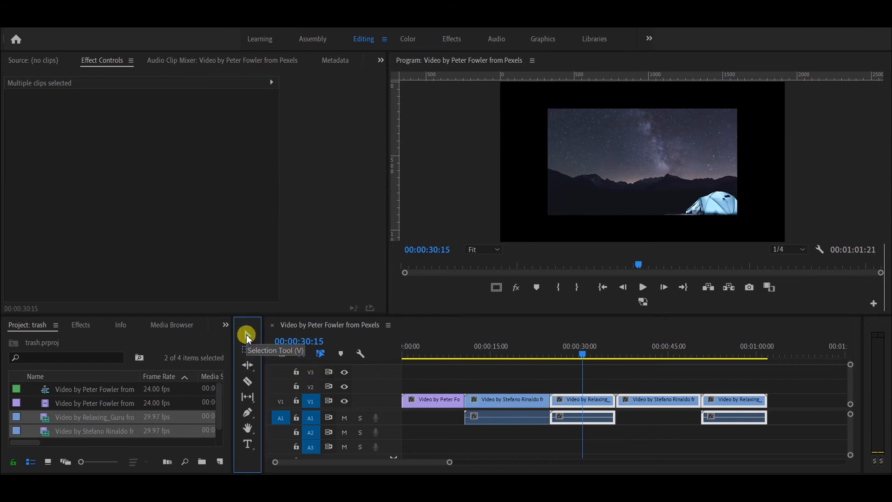
left_click(510, 406)
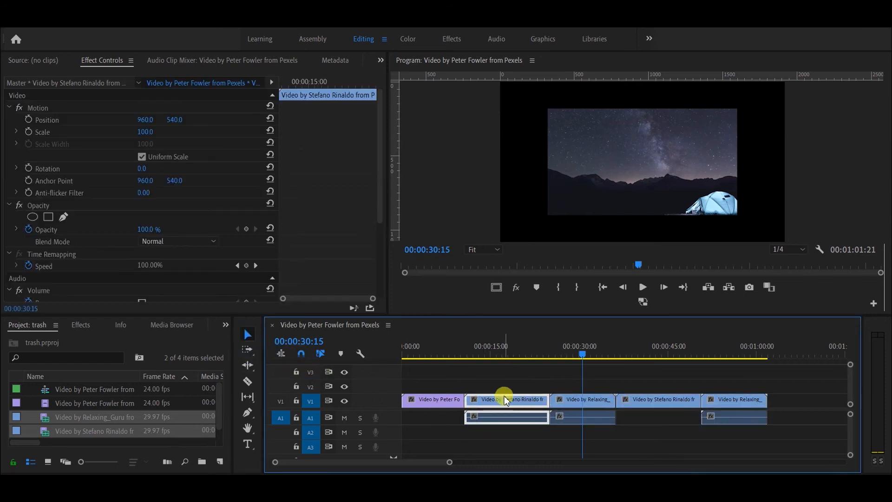
left_click_drag(506, 400, 627, 403)
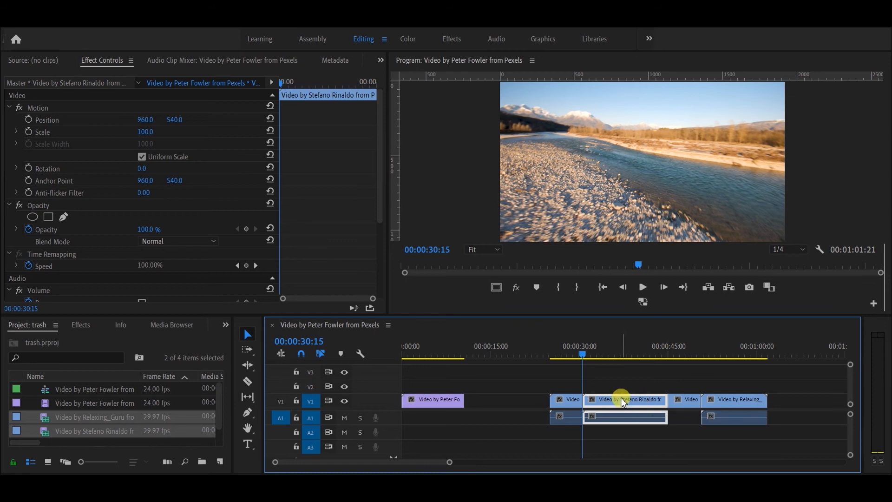
key("ctrl+z")
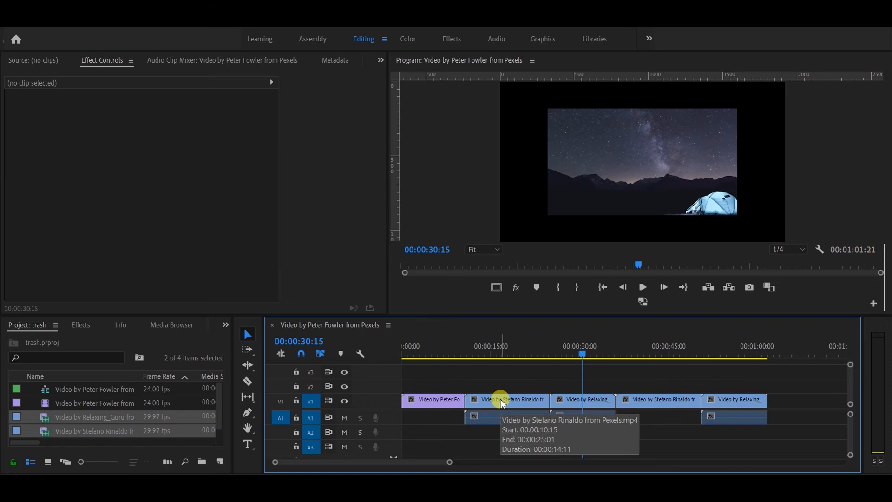
- Rearrange the first river clip to sit directly after the first night-sky clip, swapping their order without leaving a gap
left_click(501, 399)
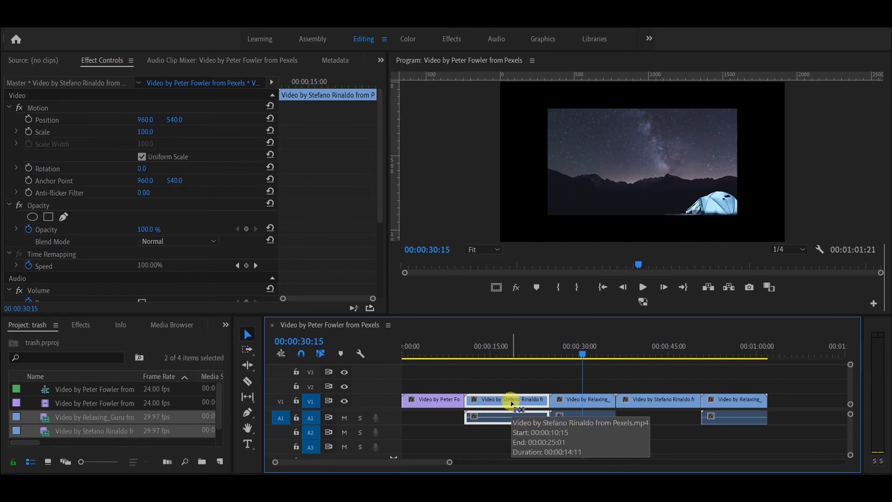
left_click(513, 405)
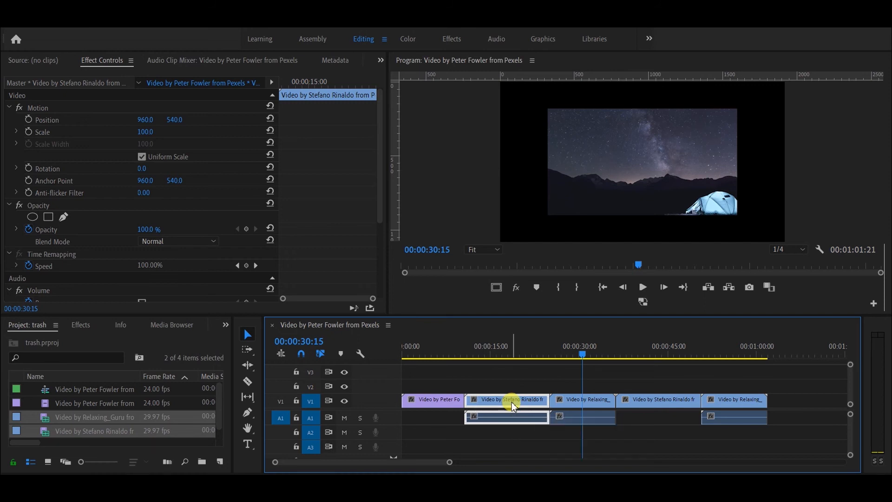
left_click_drag(513, 406, 651, 410)
mouse_move(655, 410)
left_mouse_down()
mouse_move(644, 409)
mouse_move(658, 409)
left_mouse_up()
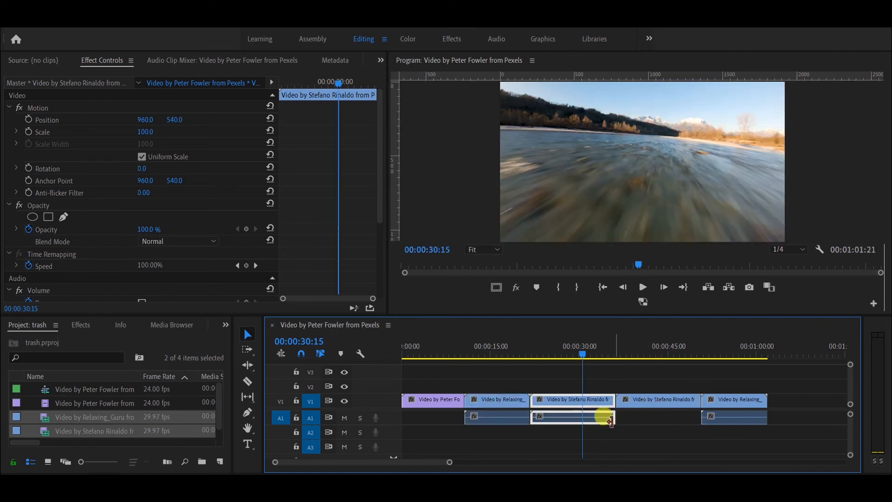
- Review the rearranged night-sky and river clips on V1 and move the playhead to 00:00:22:12
left_click(508, 400)
left_click(565, 399)
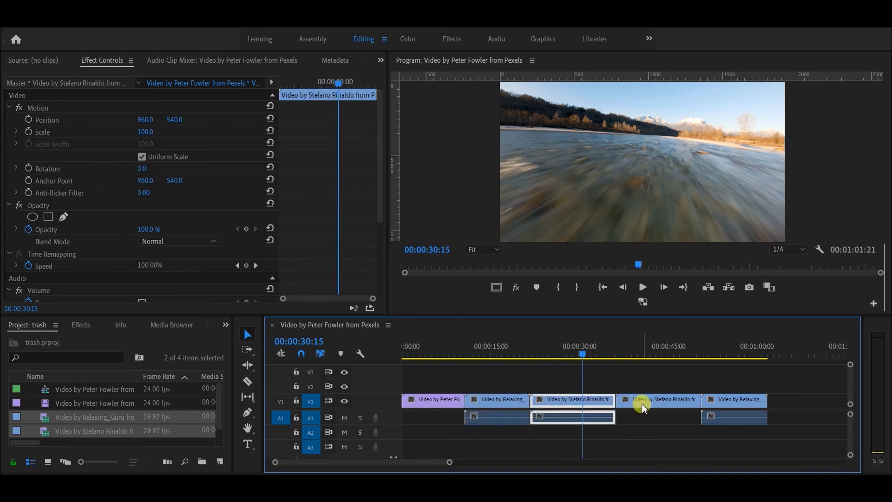
left_click(641, 400)
left_click(492, 401)
left_click(634, 400)
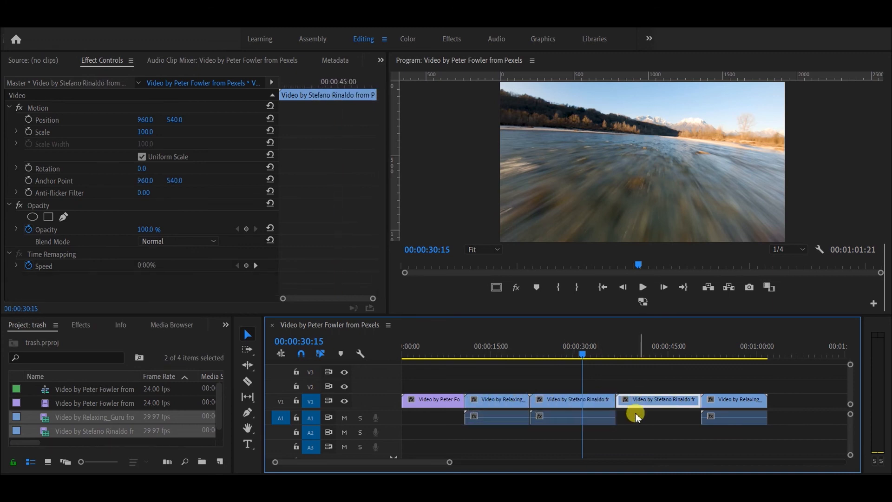
left_click_drag(581, 354, 535, 361)
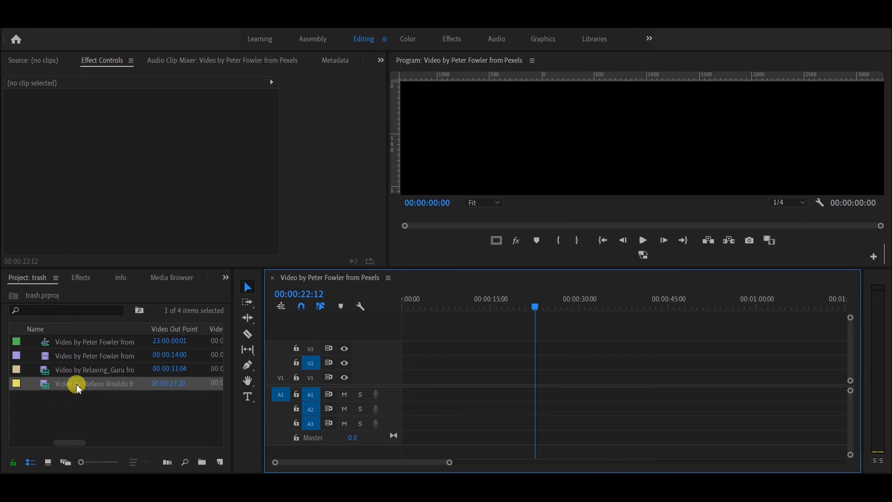
- Set the label colour of the river clip in the project to Iris
right_click(73, 383)
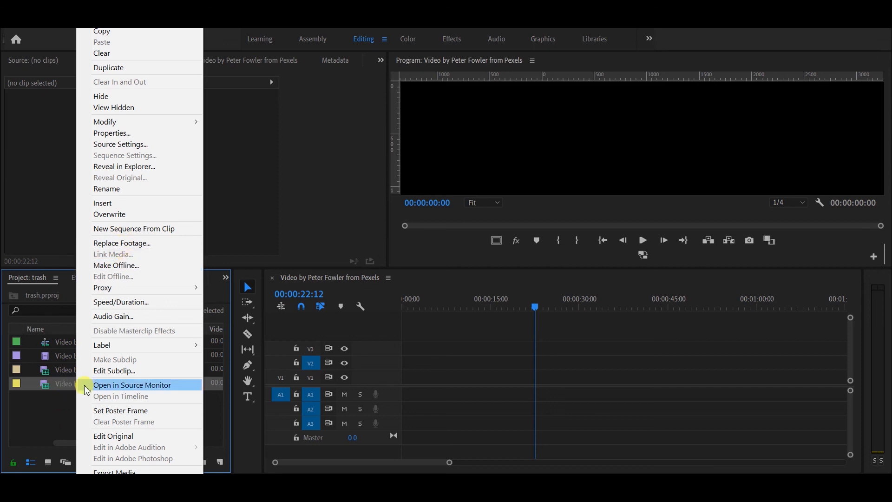
mouse_move(119, 352)
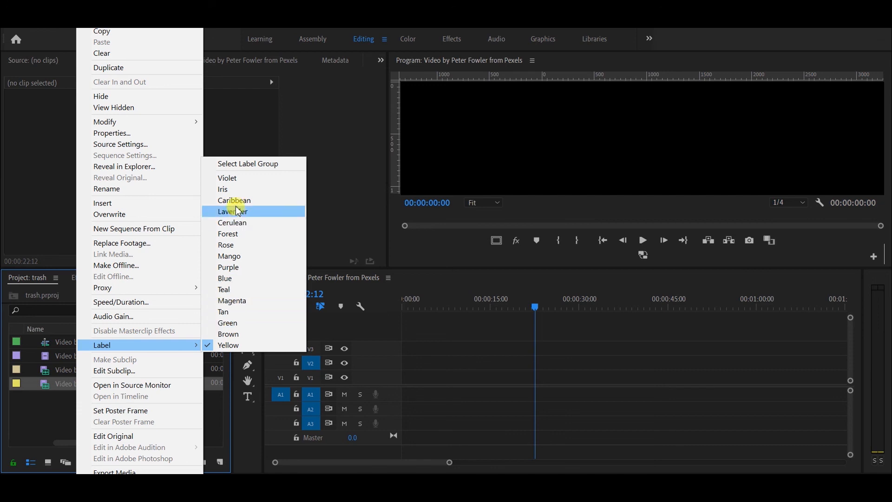
left_click(230, 192)
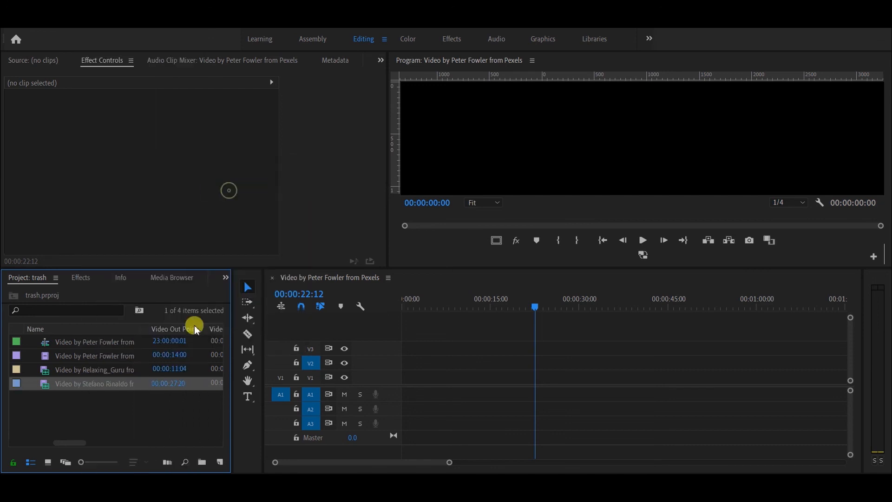
- Set the label colour of the Pixabay video clip in the project to Lavender
right_click(103, 371)
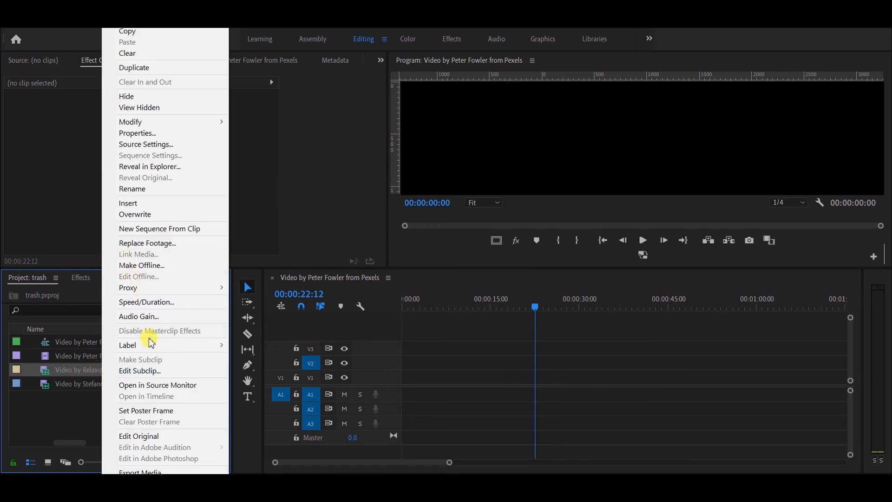
mouse_move(149, 345)
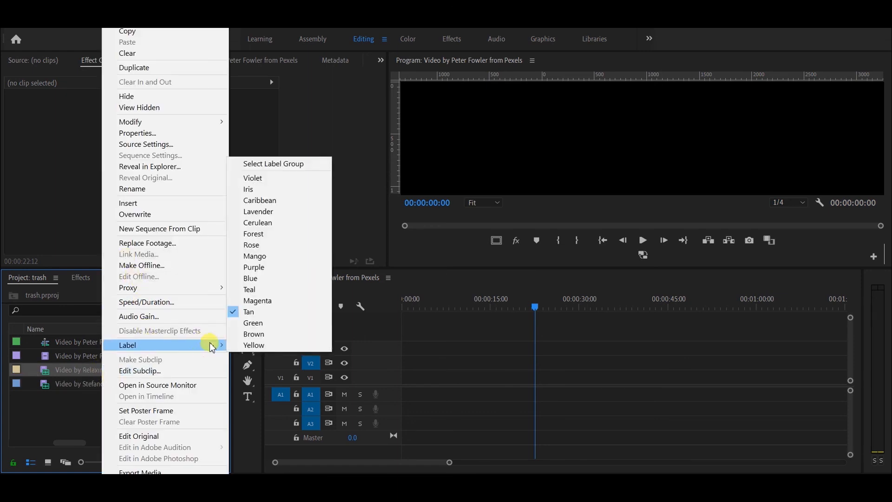
left_click(255, 217)
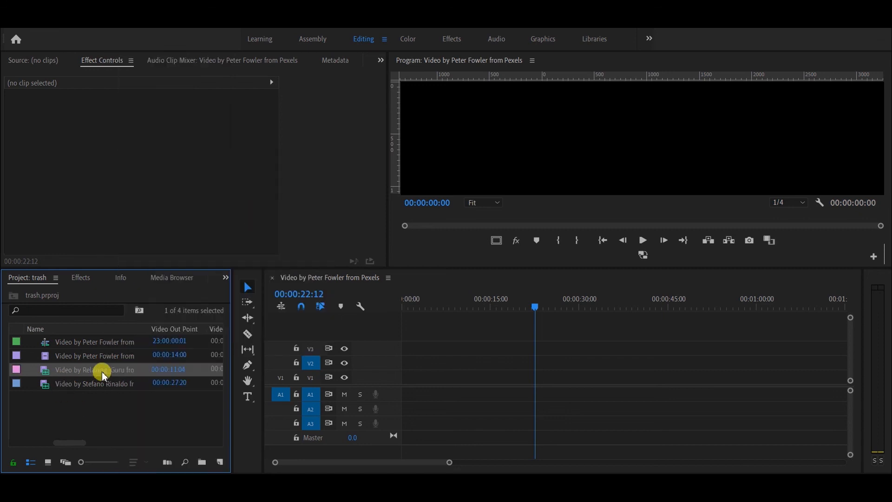
mouse_move(103, 372)
left_mouse_down()
mouse_move(423, 375)
mouse_move(107, 371)
left_mouse_up()
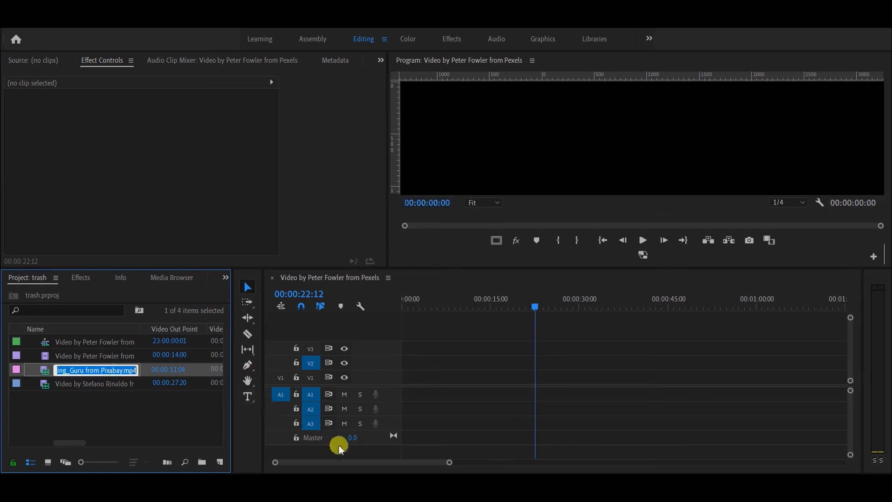
left_click(337, 467)
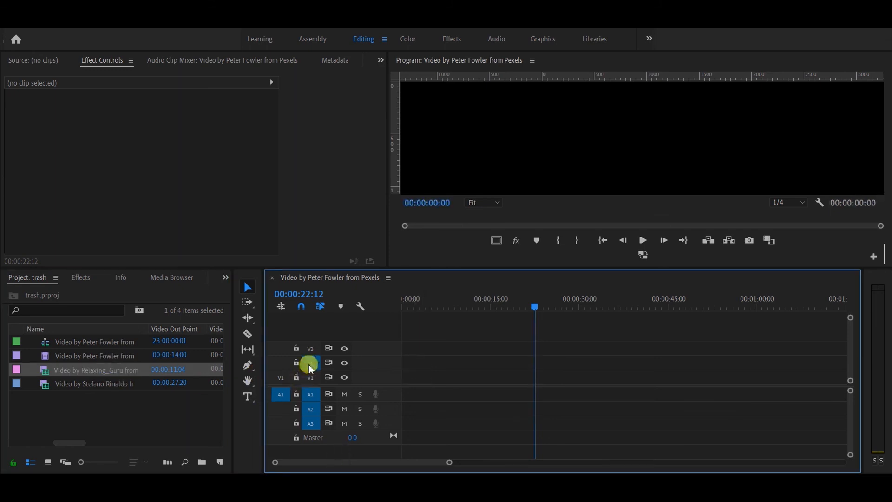
- Place the violet-labelled Pexels clip at the start of V1 and the river clip's audio on A1 directly after it
left_click_drag(61, 355, 404, 377)
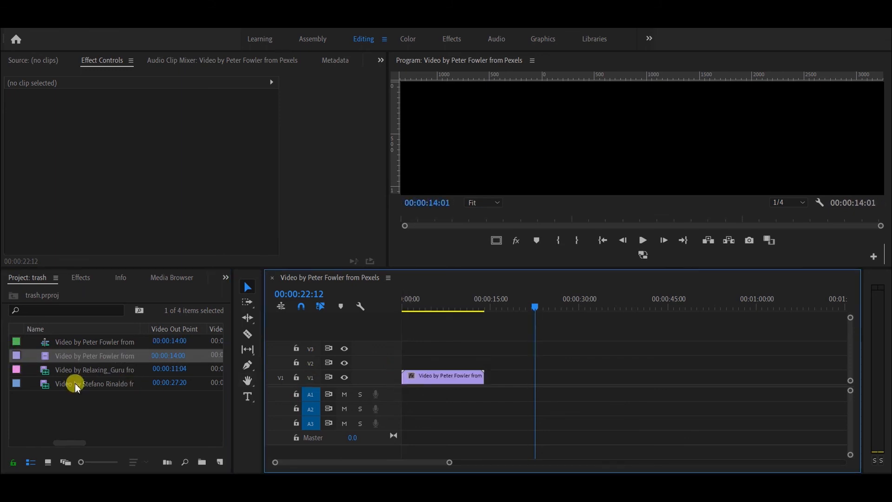
left_click_drag(76, 387, 483, 395)
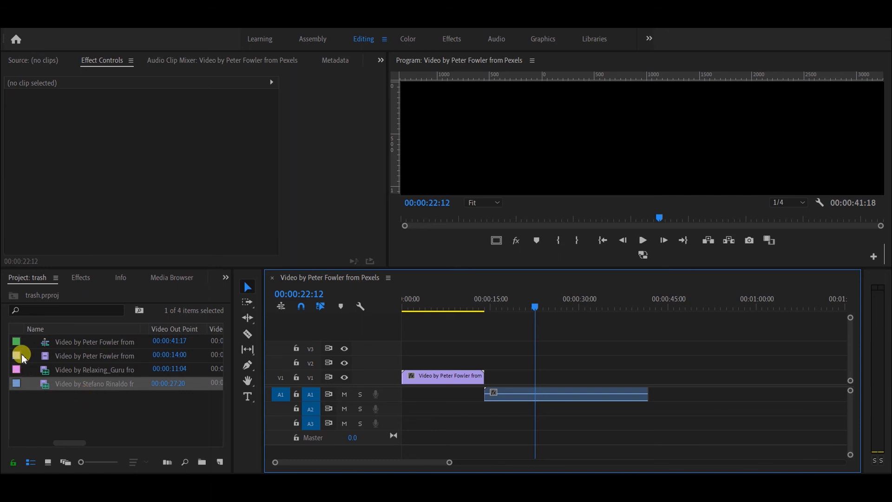
left_click(94, 355)
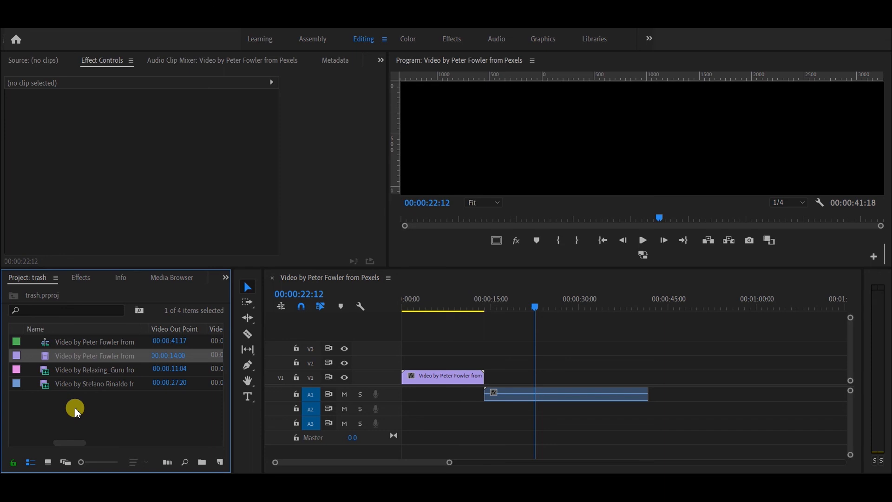
left_click(86, 383)
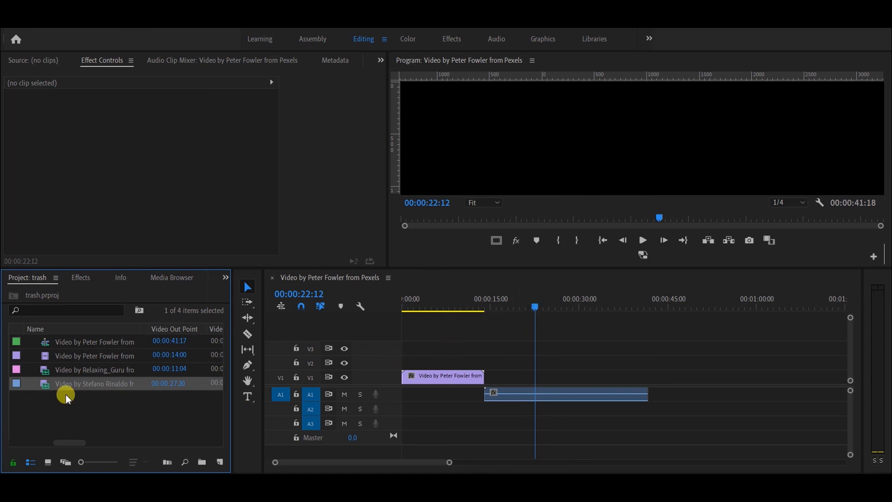
left_click(465, 485)
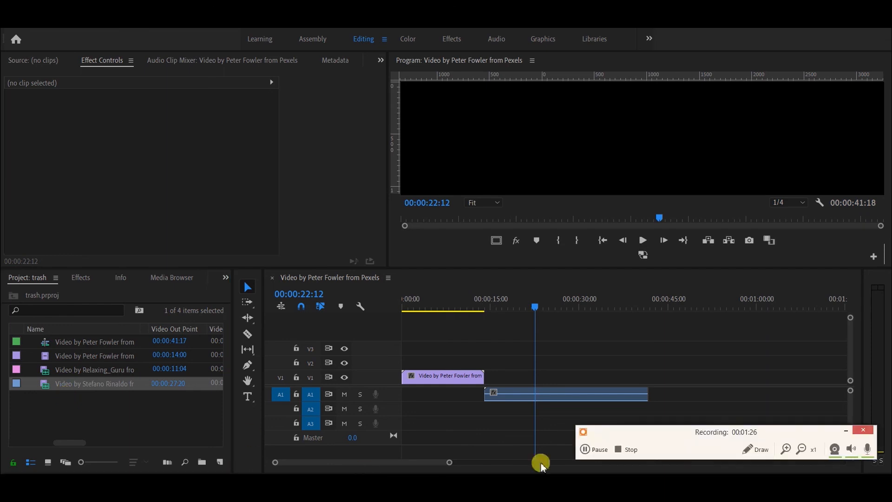